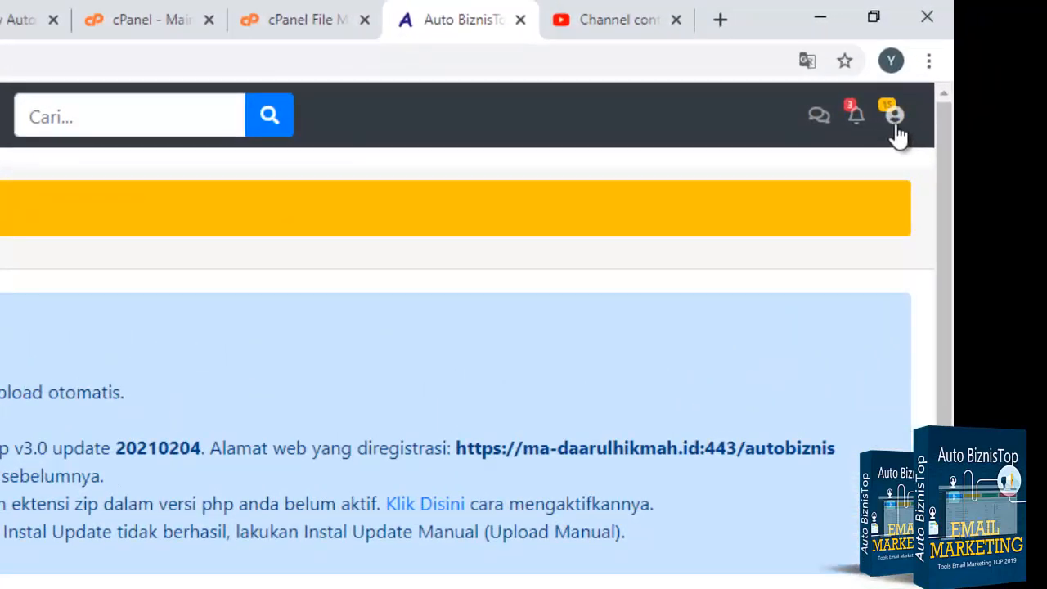
Step: Open the account Setting page in Auto BiznisTop
click(918, 101)
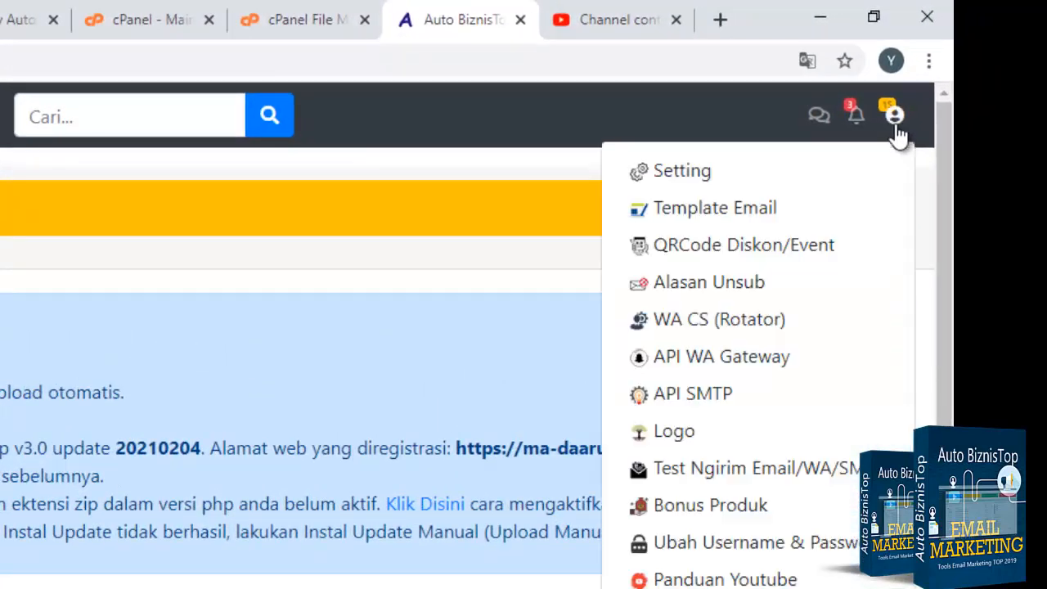
click(699, 173)
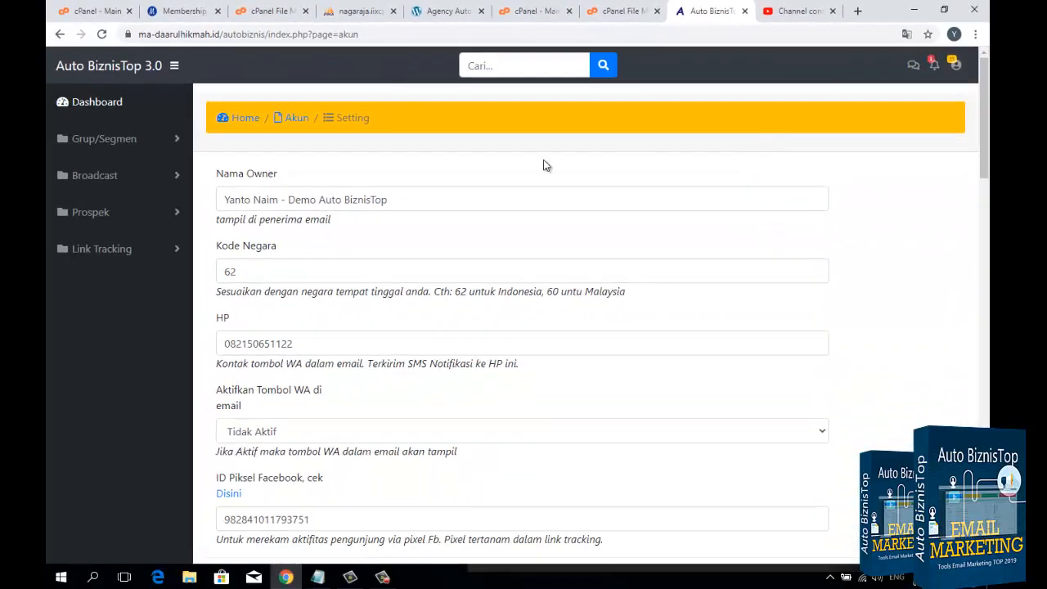
Step: Review the owner name, country code and phone number fields on the account settings form
drag(422, 199, 261, 199)
click(293, 196)
scroll(250, 145, down, 1)
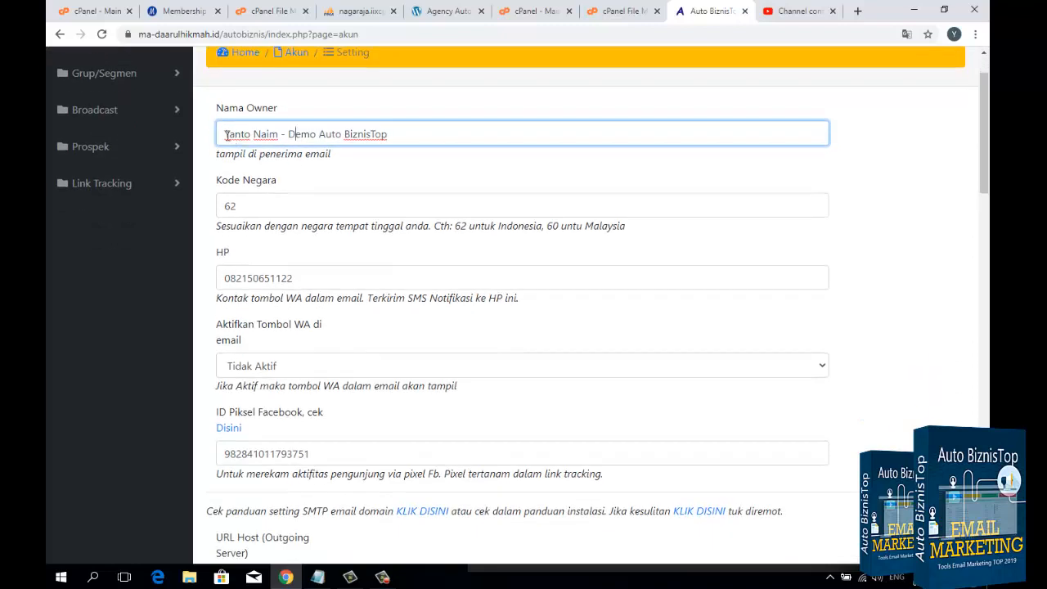
drag(225, 135, 402, 137)
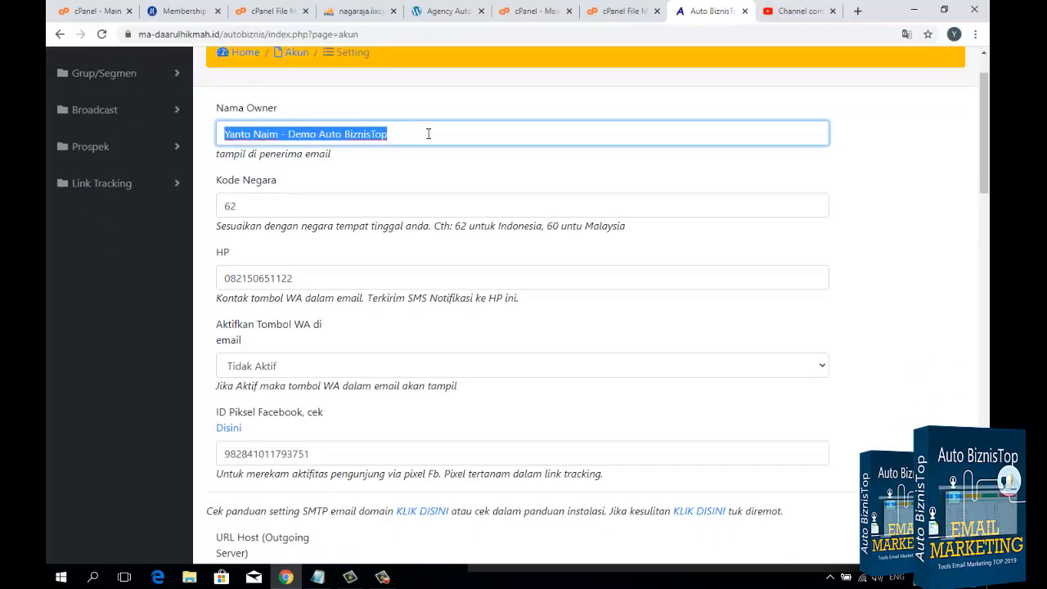
click(428, 133)
drag(282, 136, 423, 140)
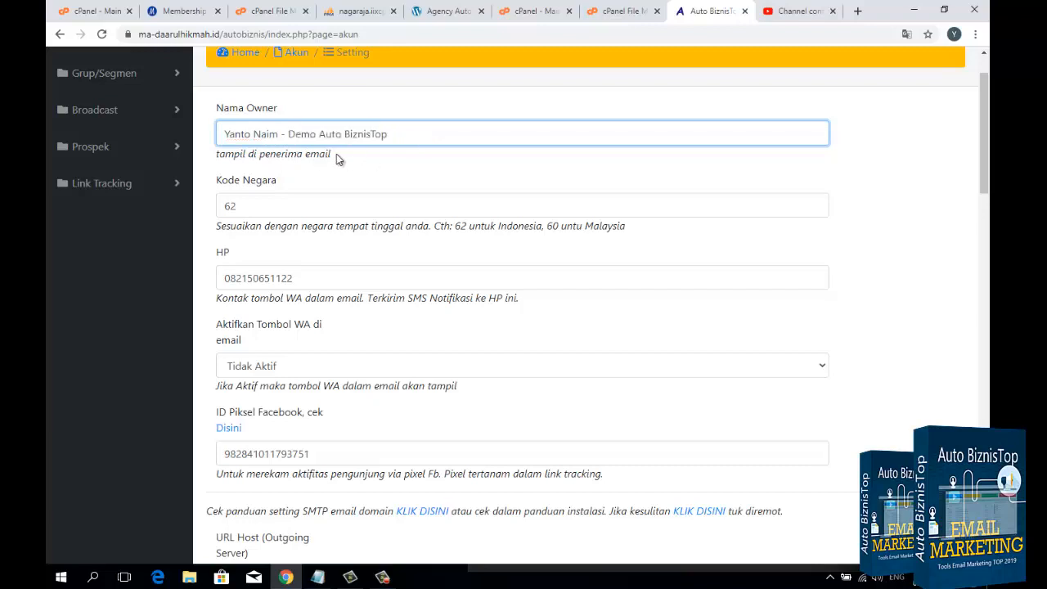
drag(338, 159, 304, 157)
click(257, 204)
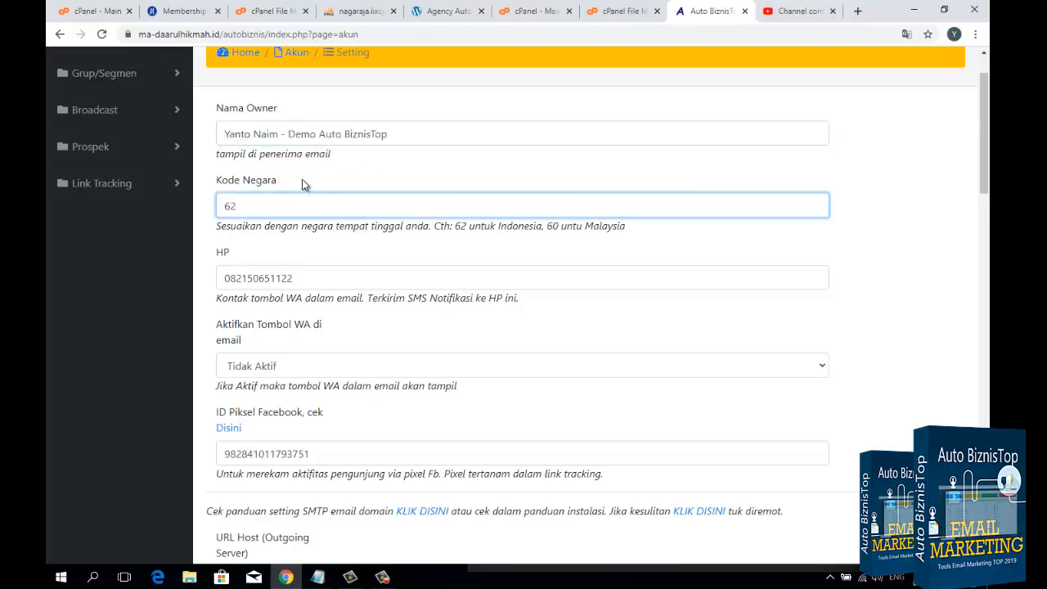
scroll(339, 205, down, 1)
drag(329, 210, 222, 214)
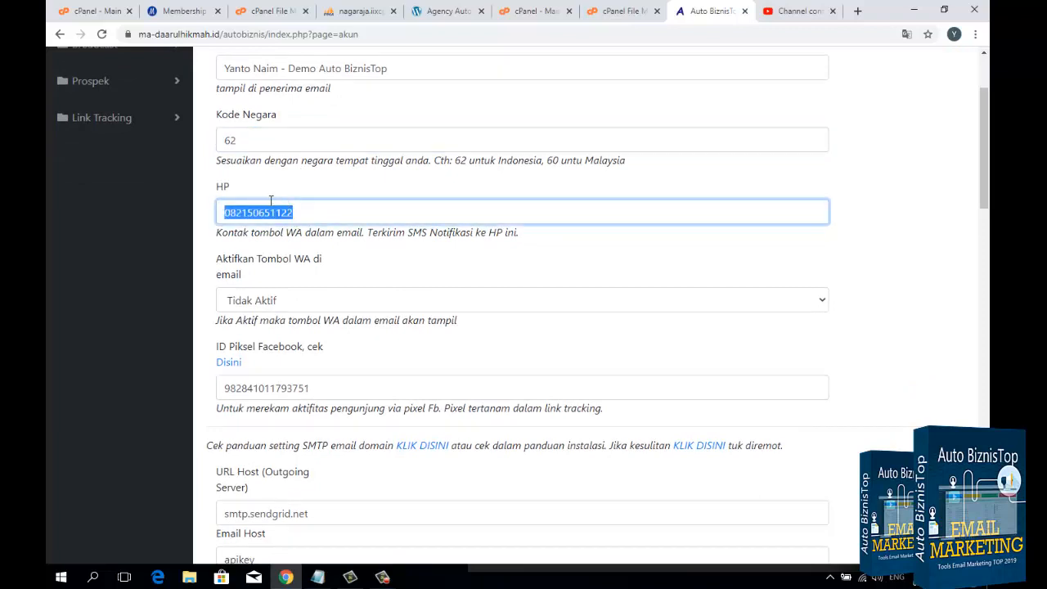
click(318, 215)
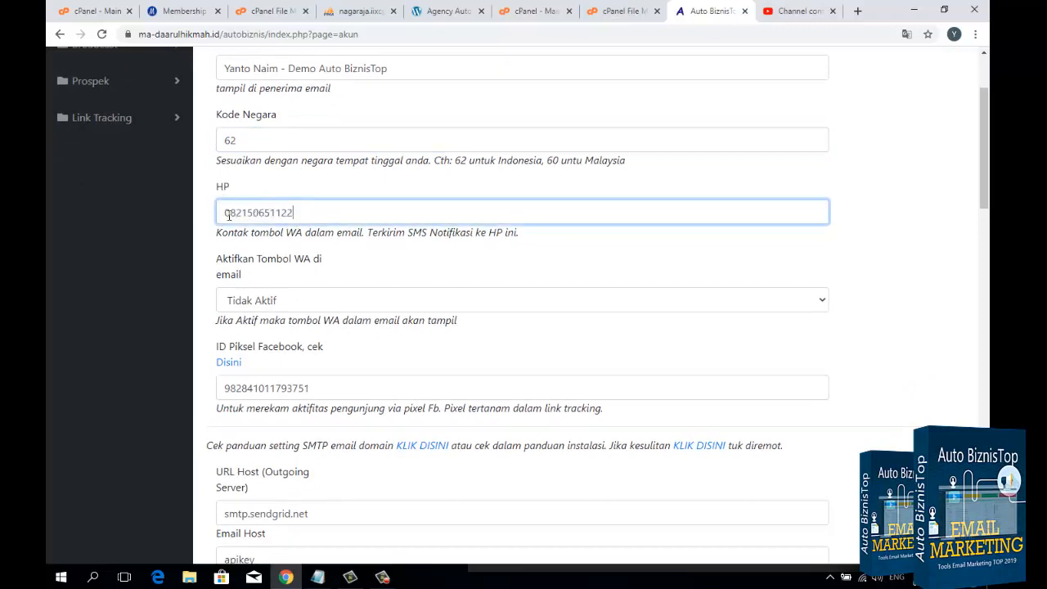
drag(225, 213, 326, 218)
Step: Set the WA button in email option (Aktifkan Tombol WA di email) to Aktif
scroll(331, 255, down, 1)
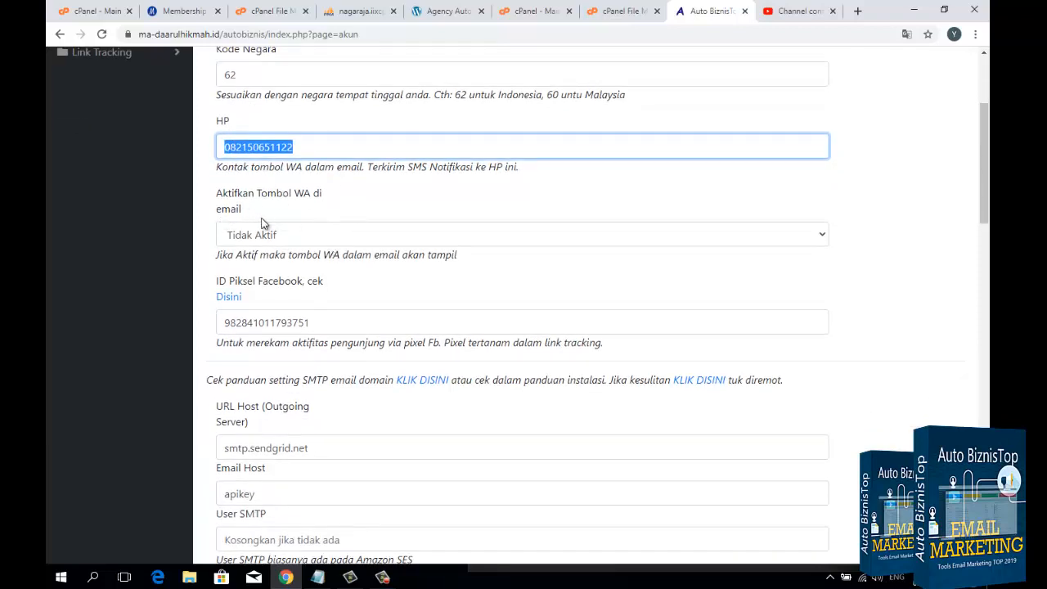
click(309, 238)
click(269, 297)
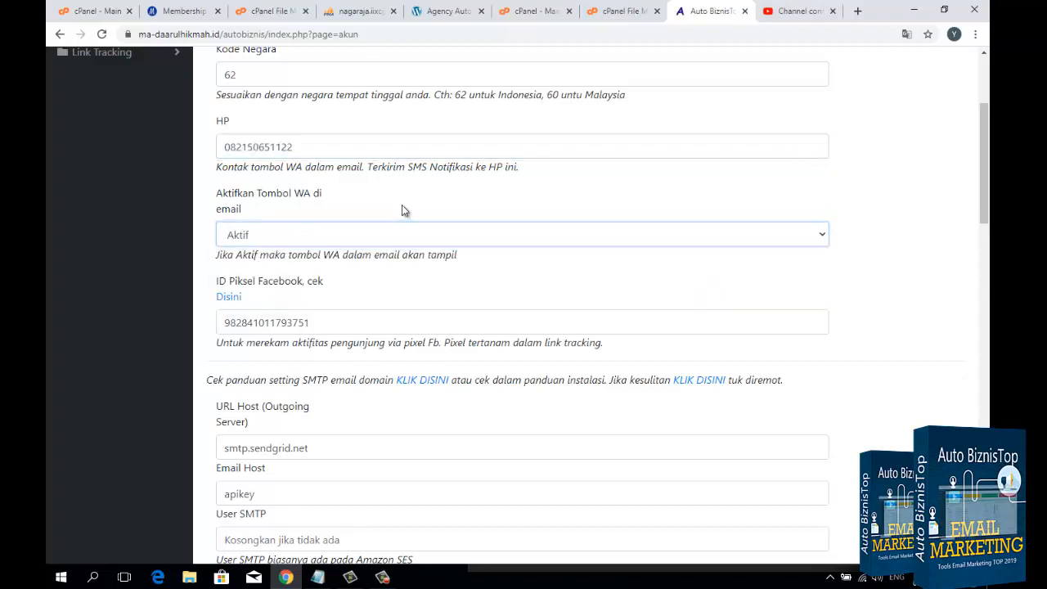
Step: Review the Facebook Pixel ID and the URL Host (Outgoing Server) field in the SMTP settings
scroll(401, 210, down, 1)
drag(350, 257, 241, 258)
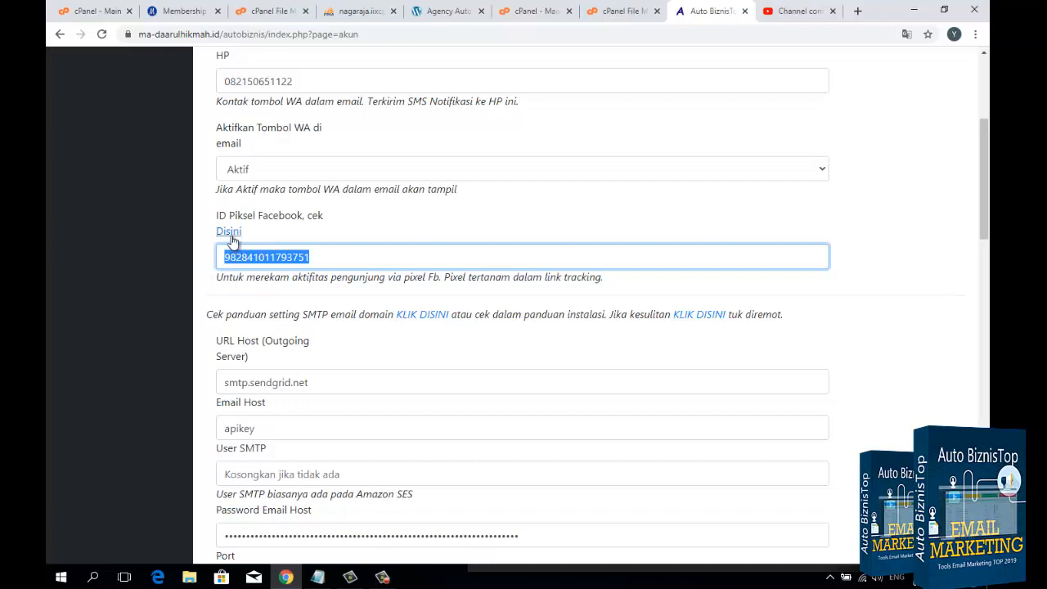
click(316, 256)
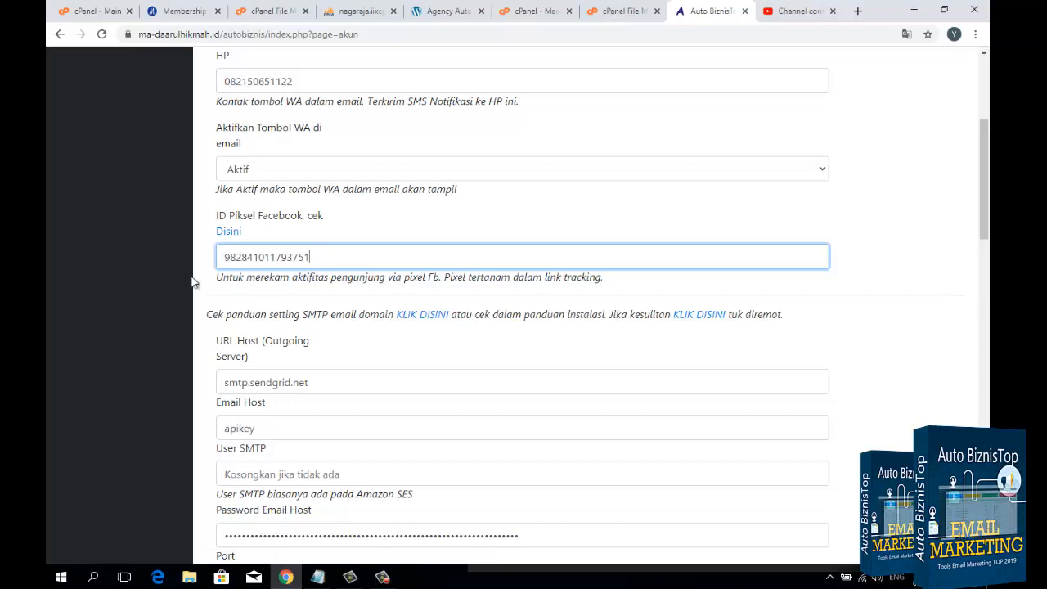
scroll(196, 275, down, 2)
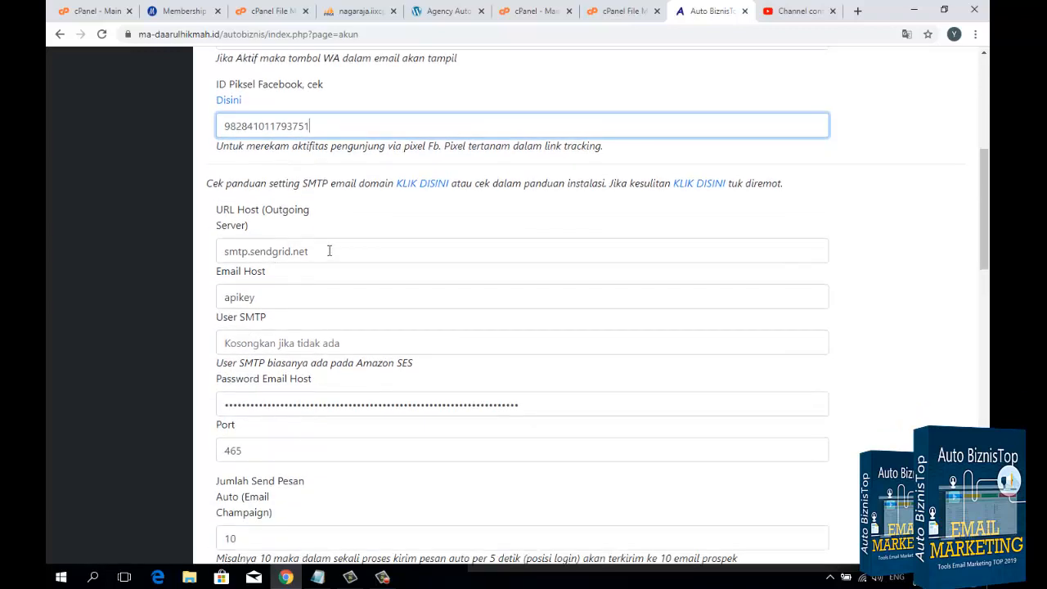
drag(329, 251, 222, 255)
click(350, 257)
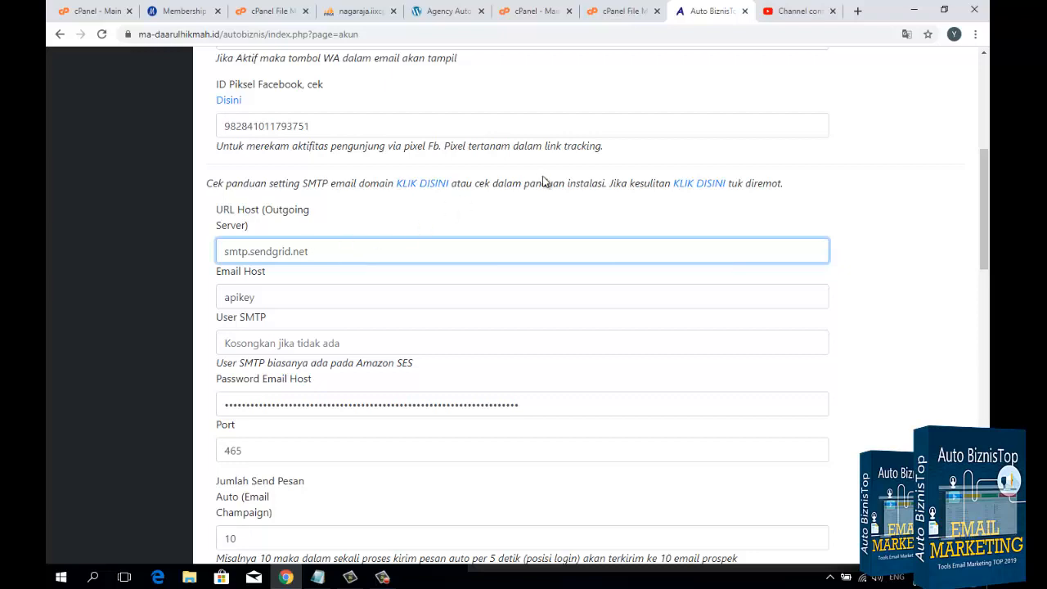
Step: Switch to the hosting cPanel, filter its functions by "ema" and open Email Accounts
click(537, 11)
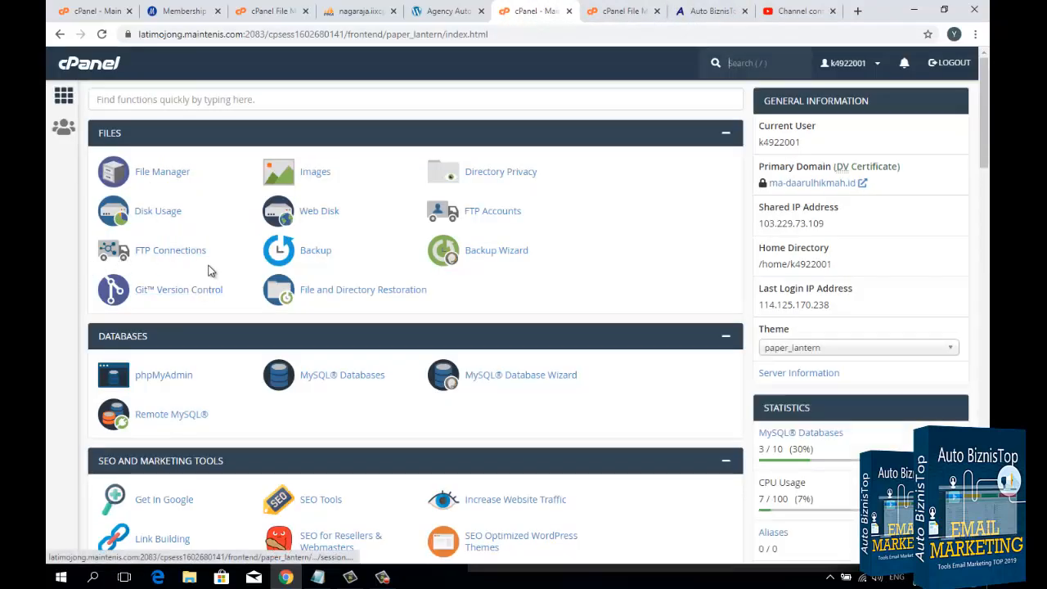
scroll(211, 272, down, 1)
scroll(215, 279, up, 1)
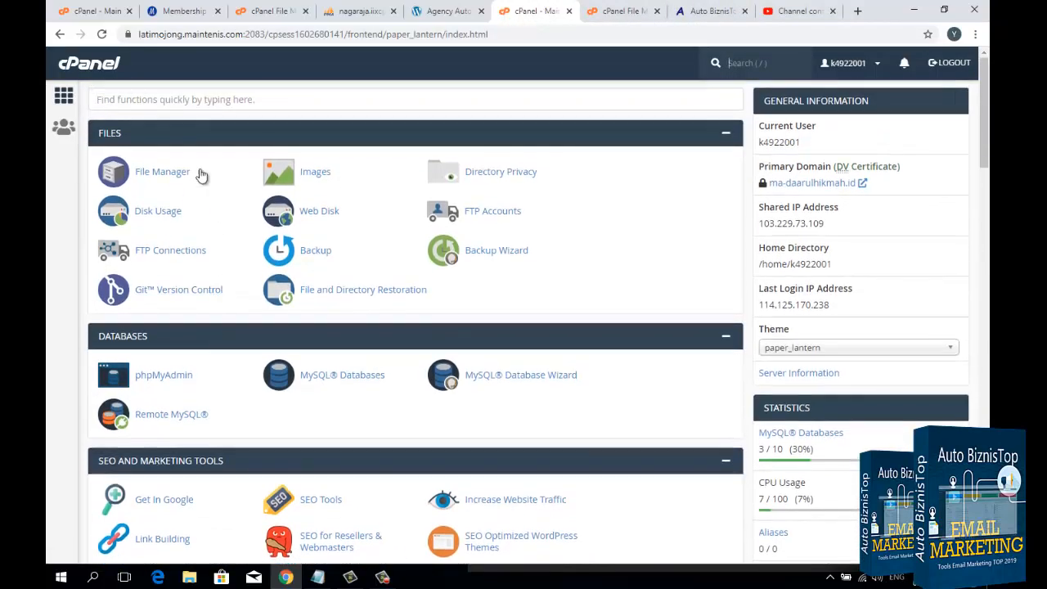
click(203, 102)
text(em)
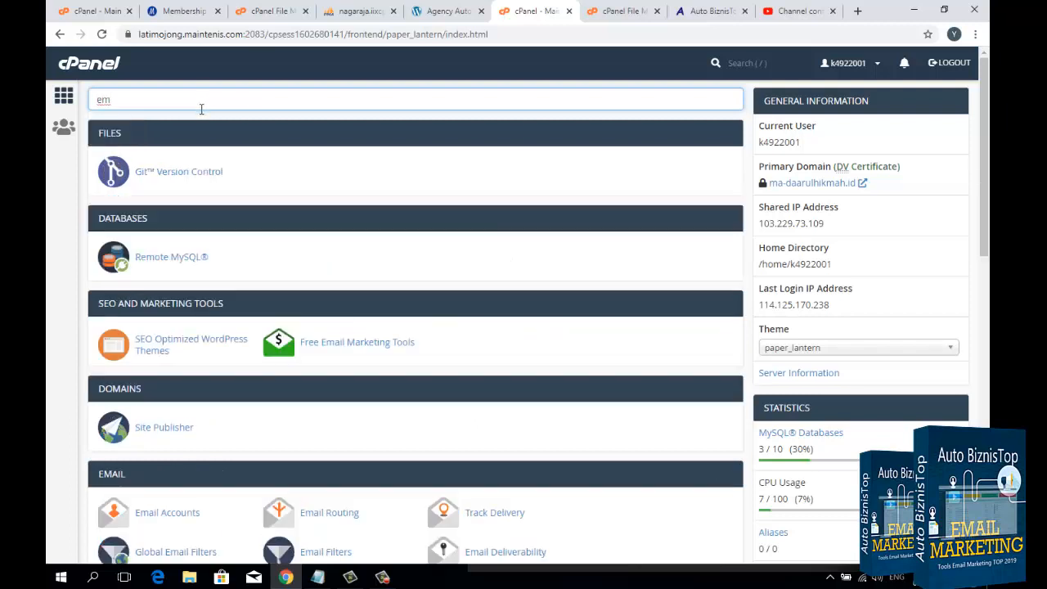
text(a)
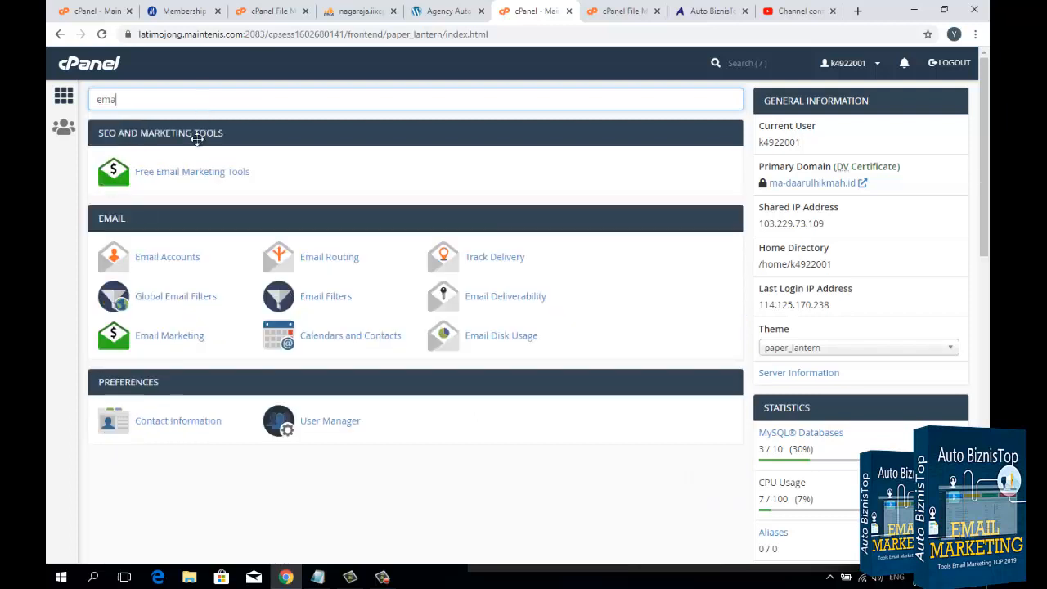
click(195, 259)
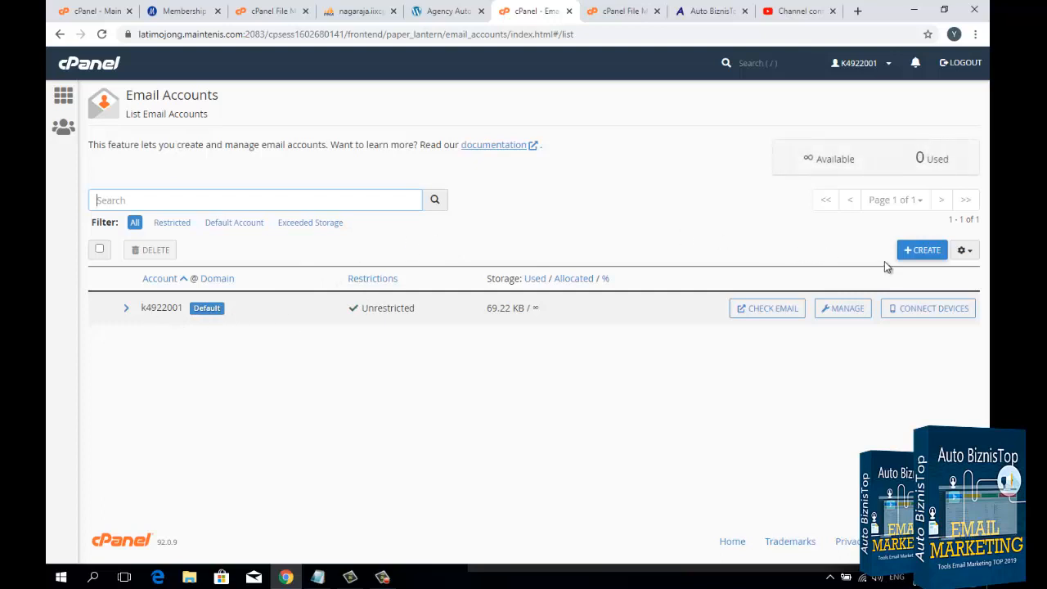
click(908, 257)
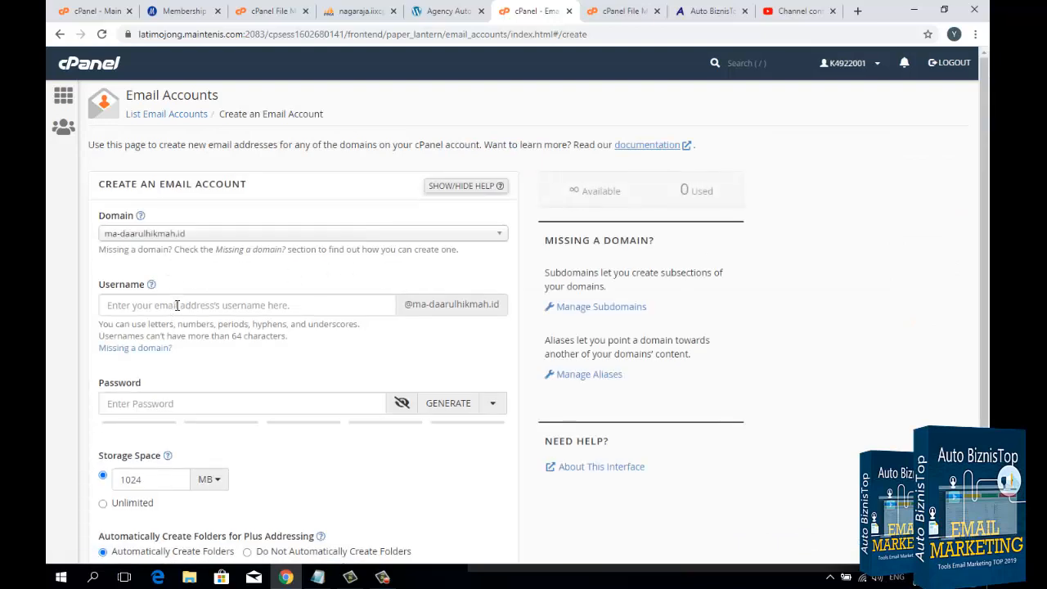
click(177, 305)
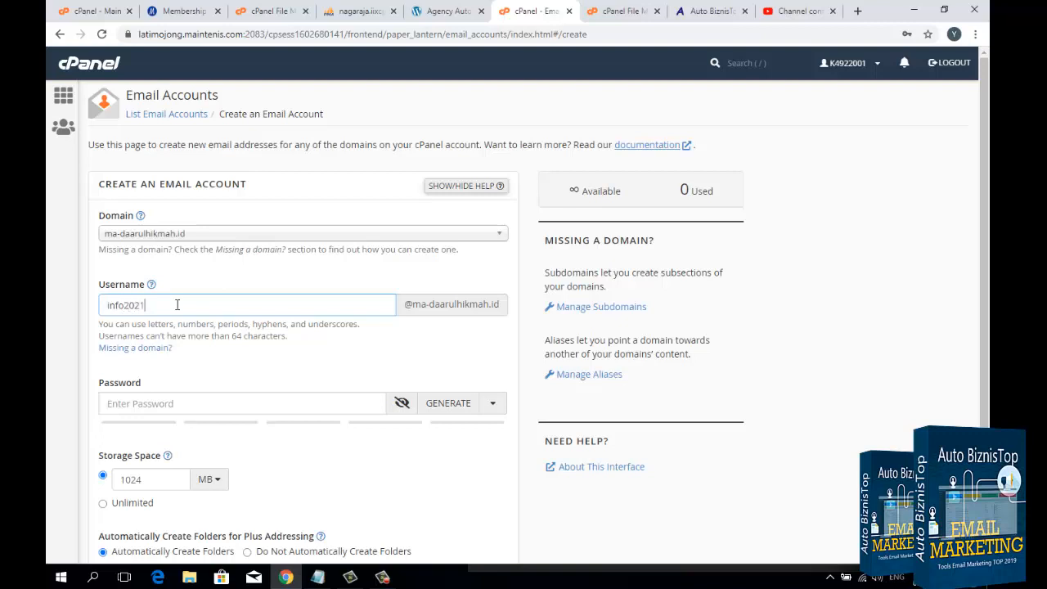
Step: Copy the password noted in the Notepad document and paste it as the new email account's password
scroll(176, 304, down, 1)
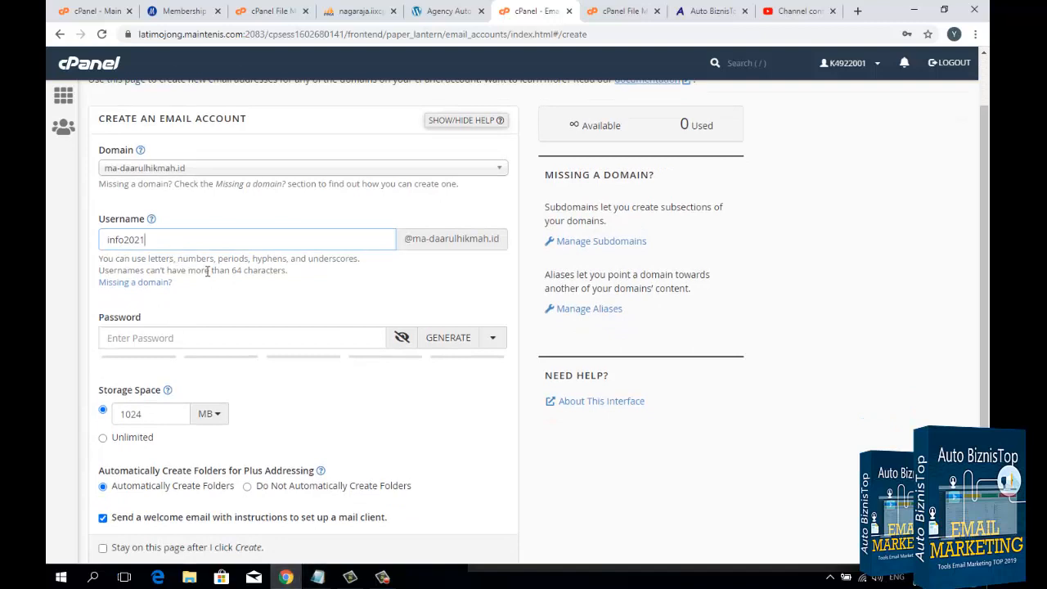
click(317, 577)
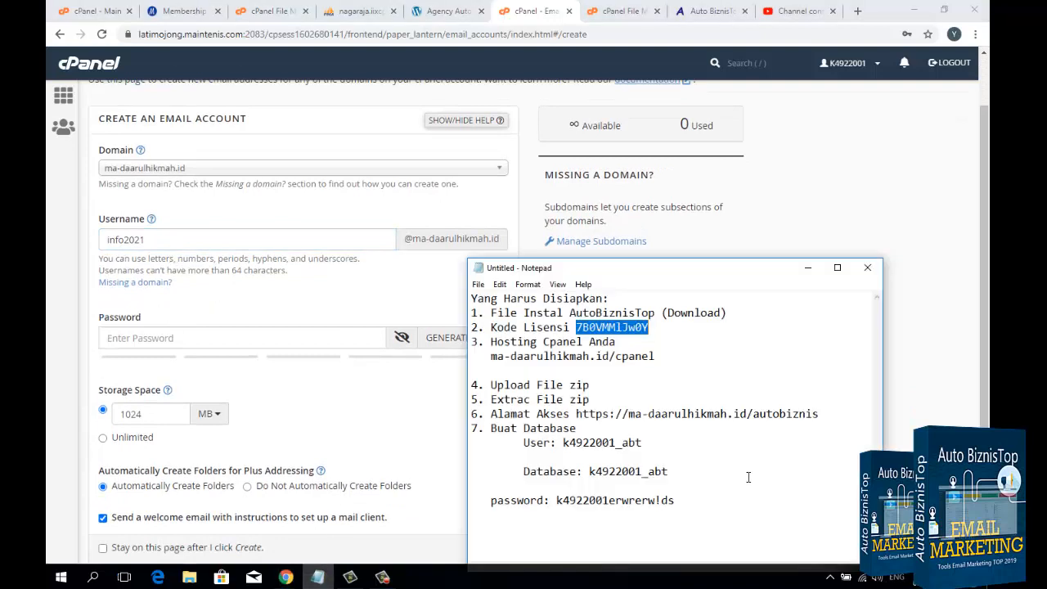
click(644, 492)
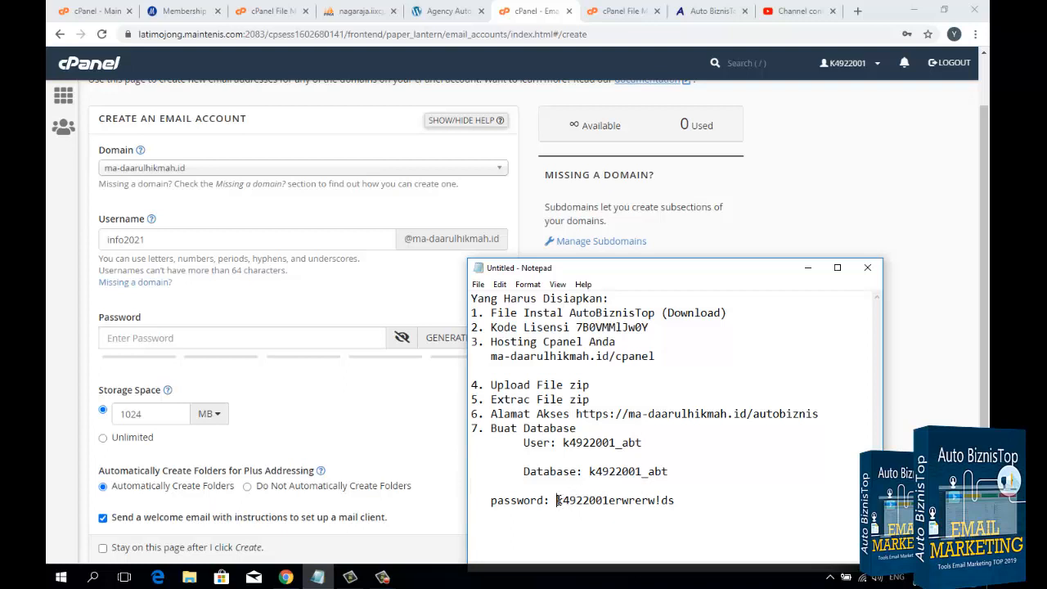
drag(556, 500, 676, 500)
right_click(657, 500)
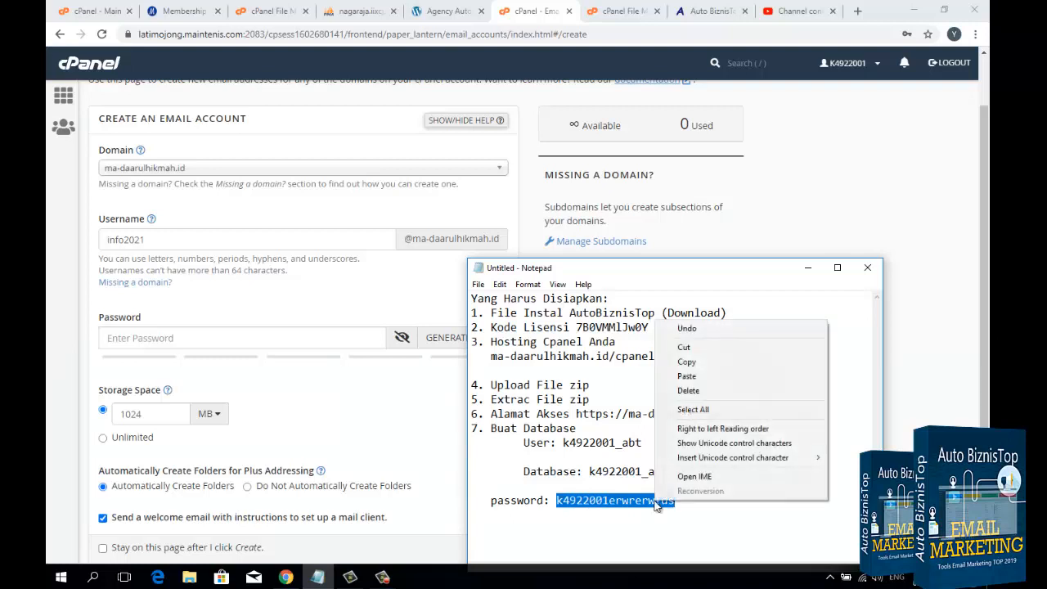
click(702, 363)
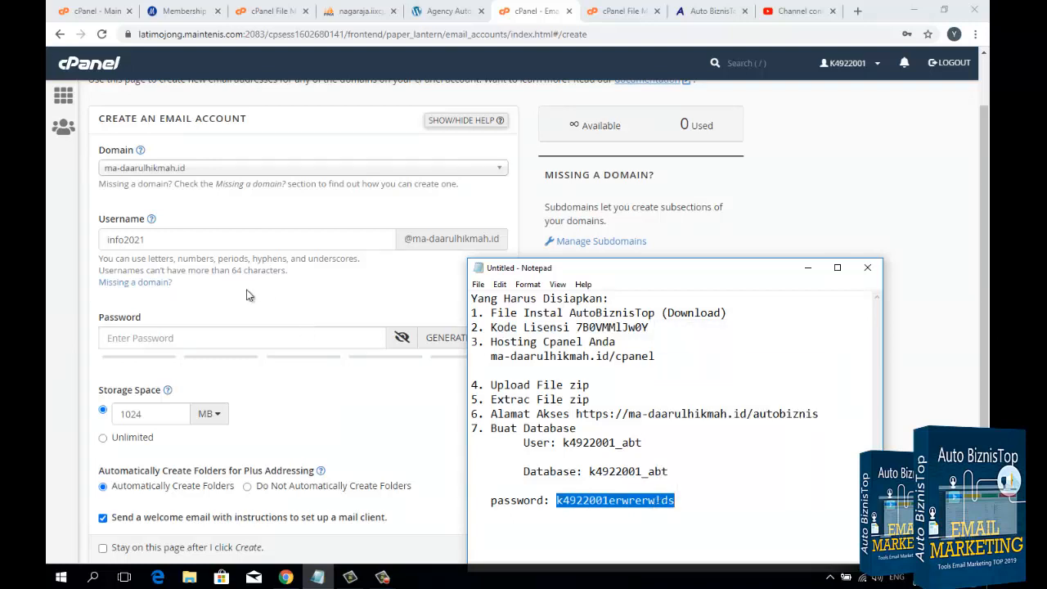
click(174, 240)
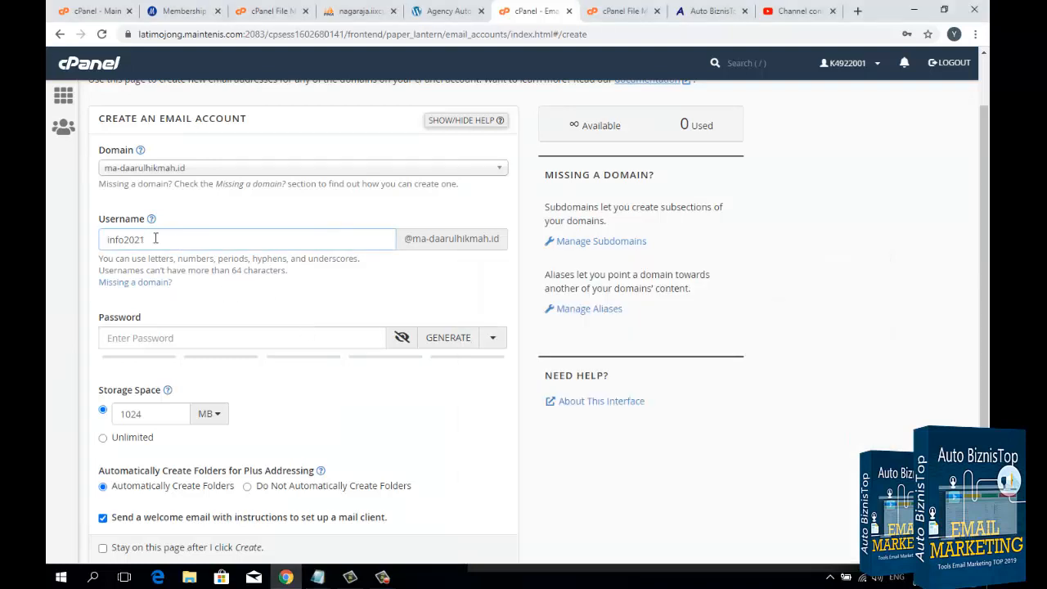
click(148, 337)
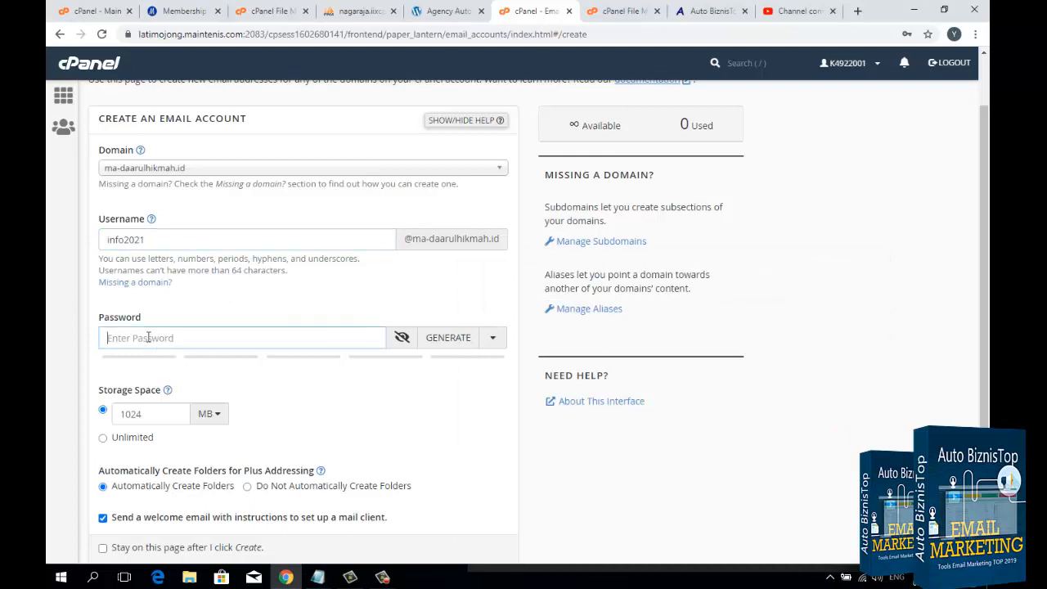
key(ctrl+v)
Step: Set the storage space to 10 MB, create the email account and dismiss the browser's password-saving offer
scroll(148, 344, down, 1)
double_click(146, 359)
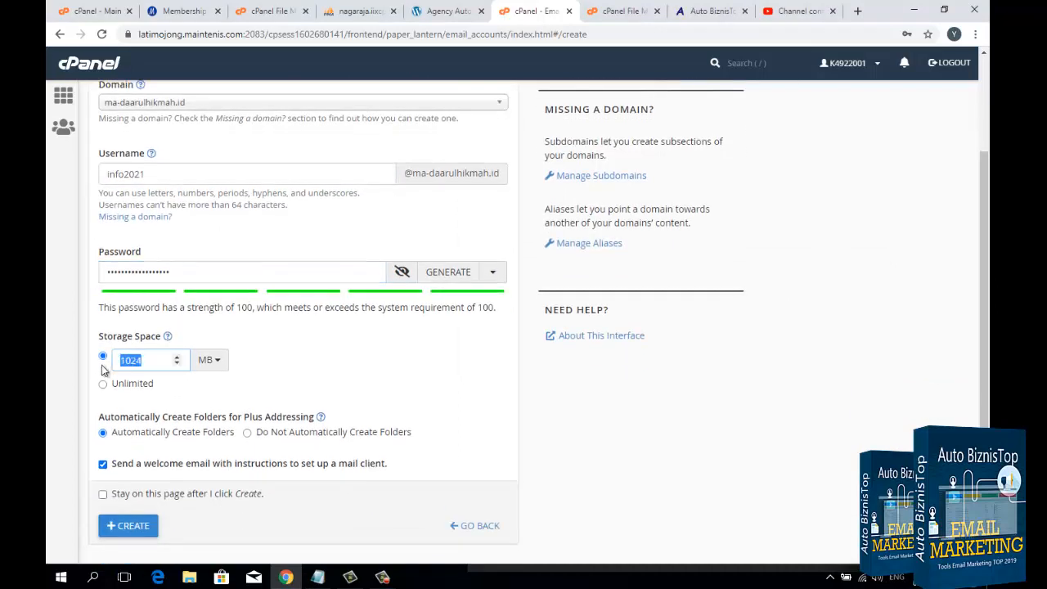
text(1)
scroll(110, 409, down, 1)
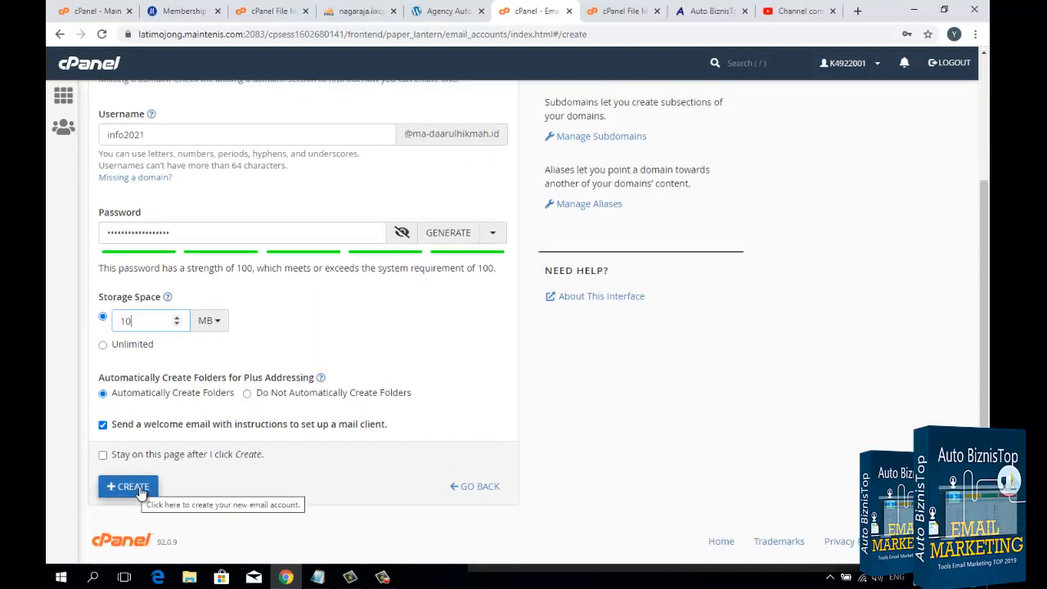
click(135, 489)
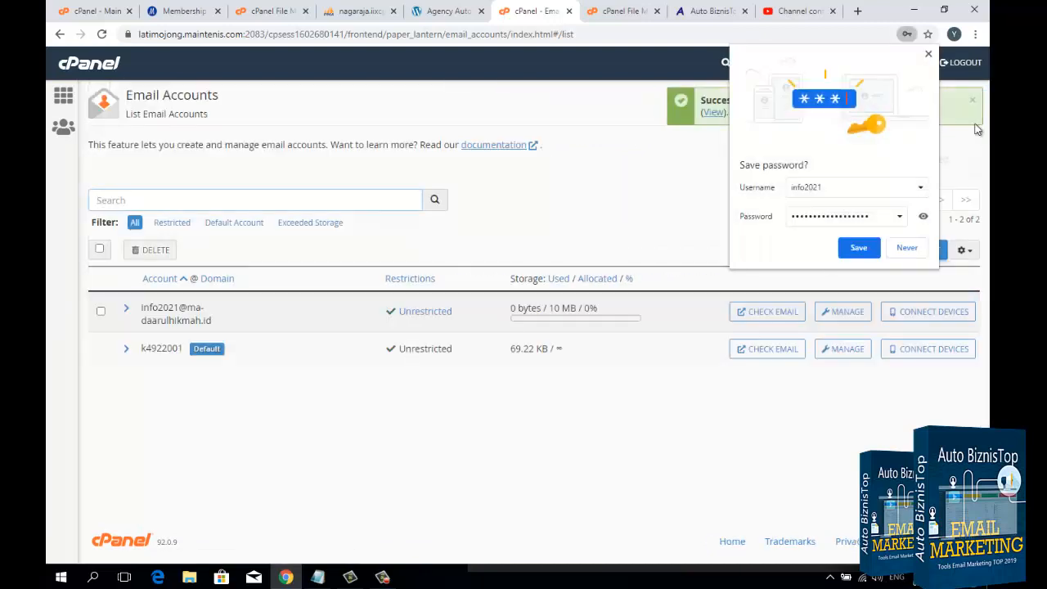
click(928, 54)
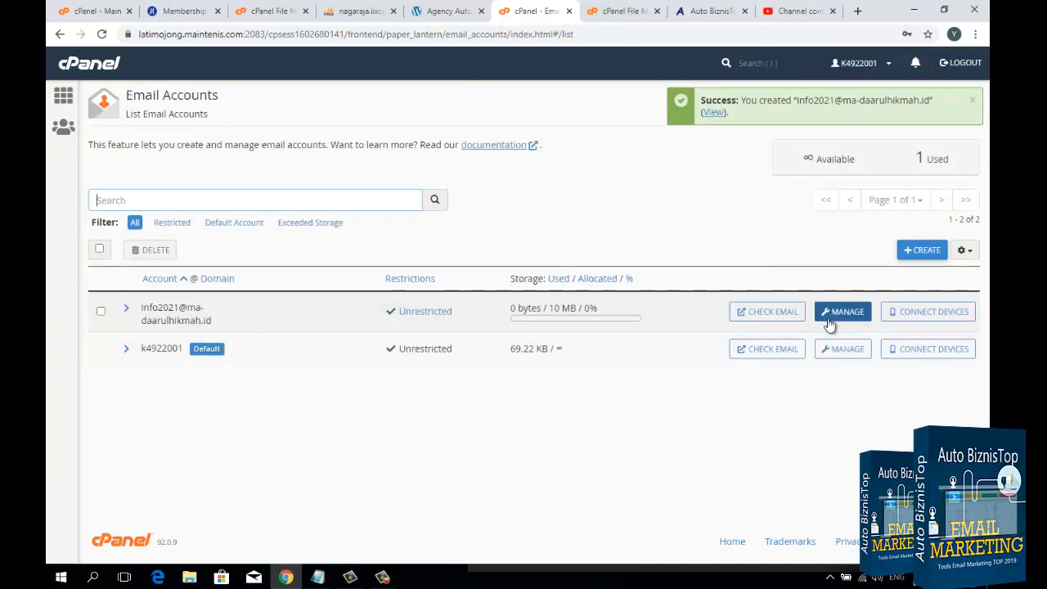
click(927, 316)
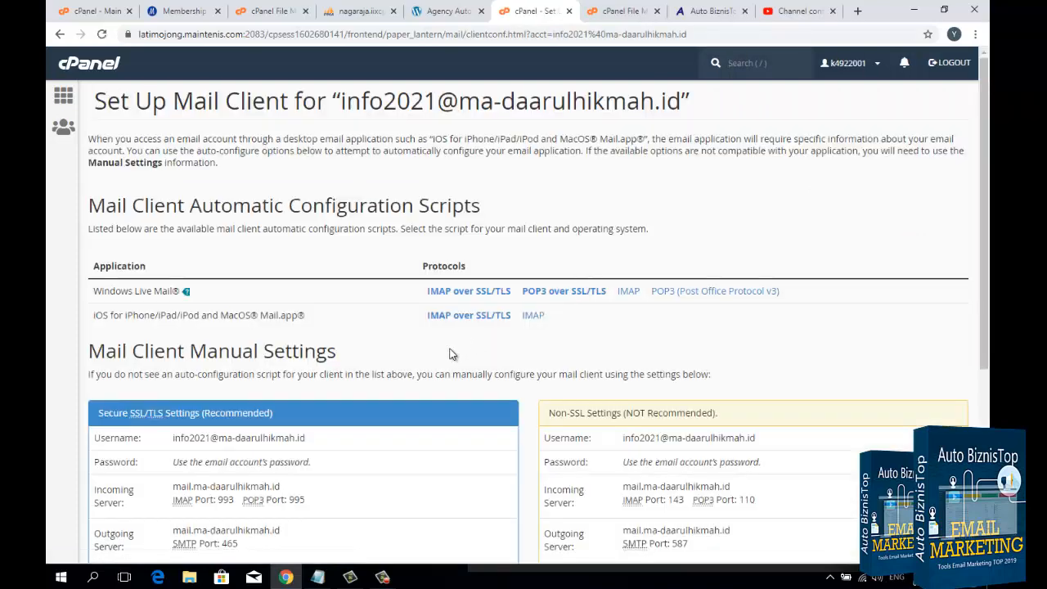
scroll(449, 350, down, 3)
scroll(351, 346, down, 2)
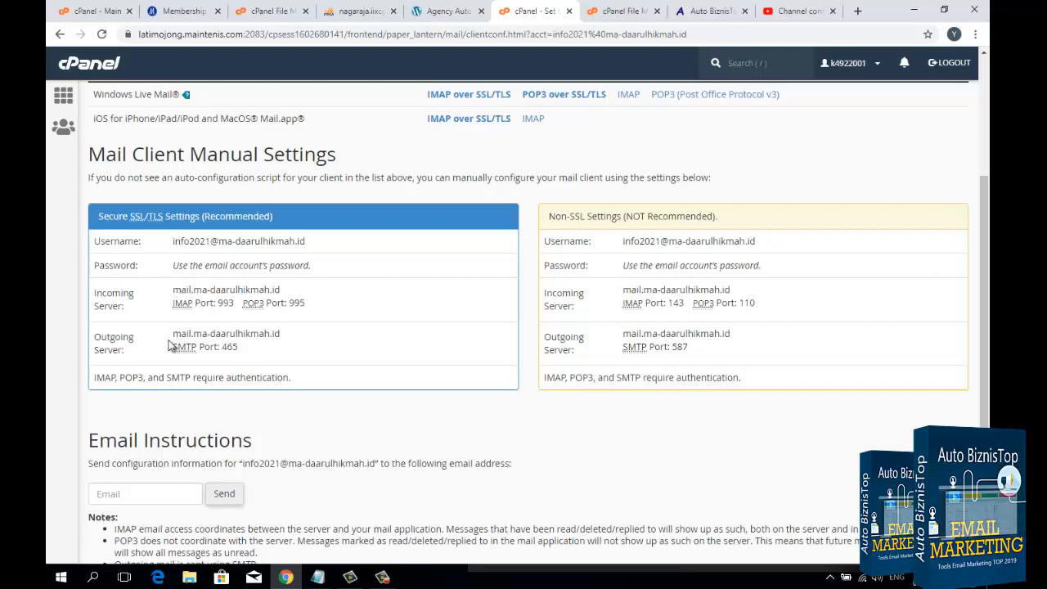
drag(172, 335, 281, 342)
right_click(274, 339)
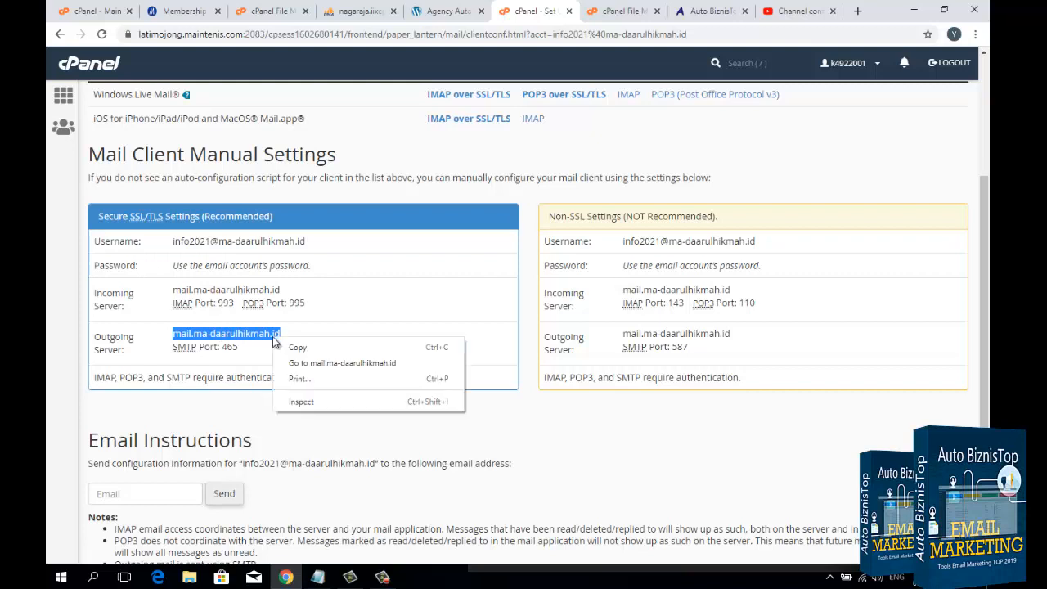
click(329, 350)
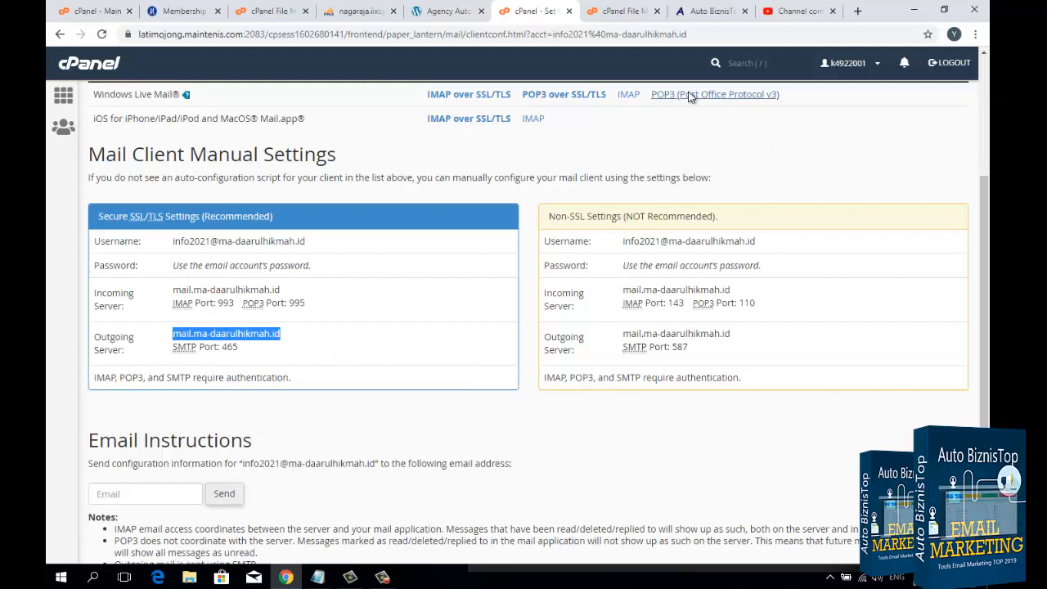
Step: Switch to the Auto BiznisTop account settings and replace the URL Host (Outgoing Server) with mail.ma-daarulhikmah.id
click(710, 23)
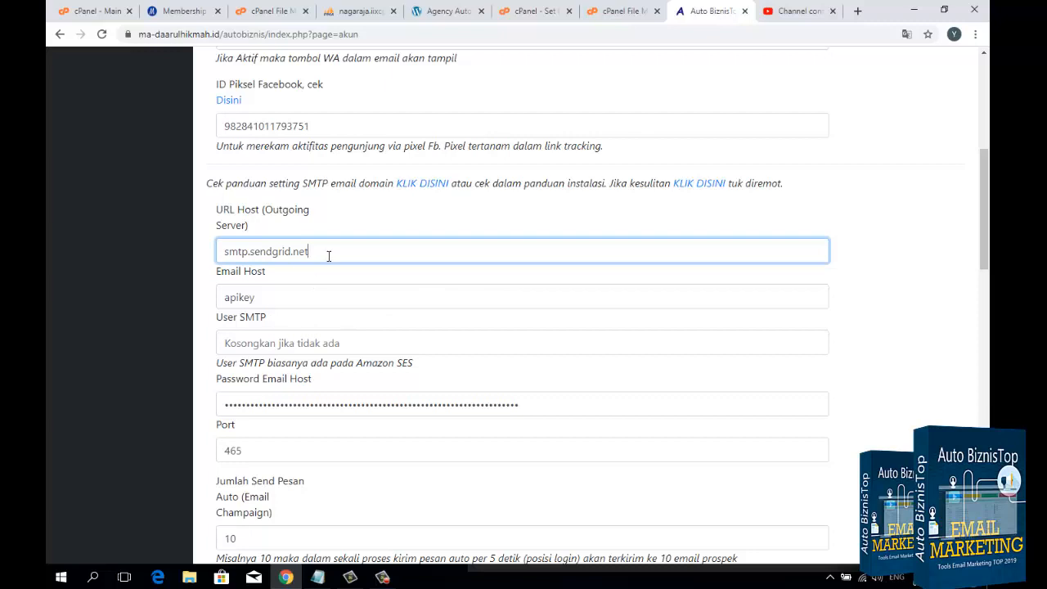
drag(329, 254, 211, 253)
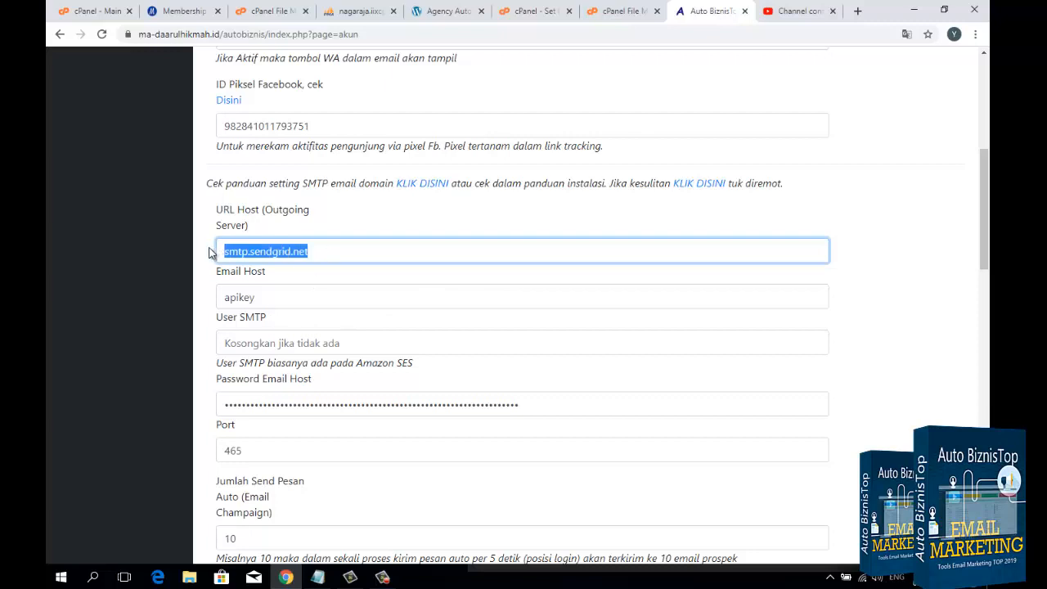
key(ctrl+v)
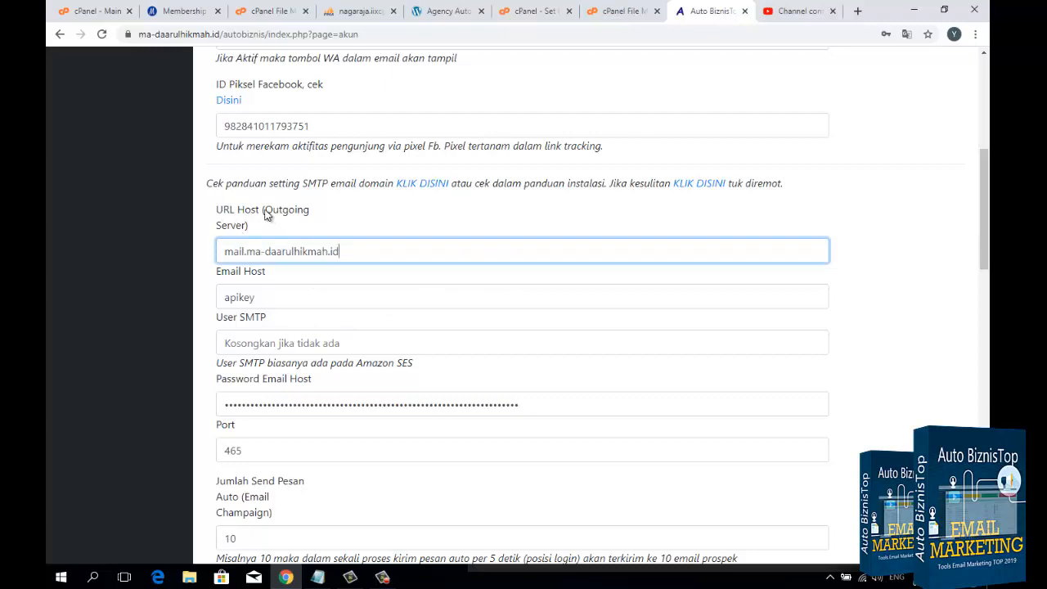
drag(263, 210, 333, 218)
click(370, 257)
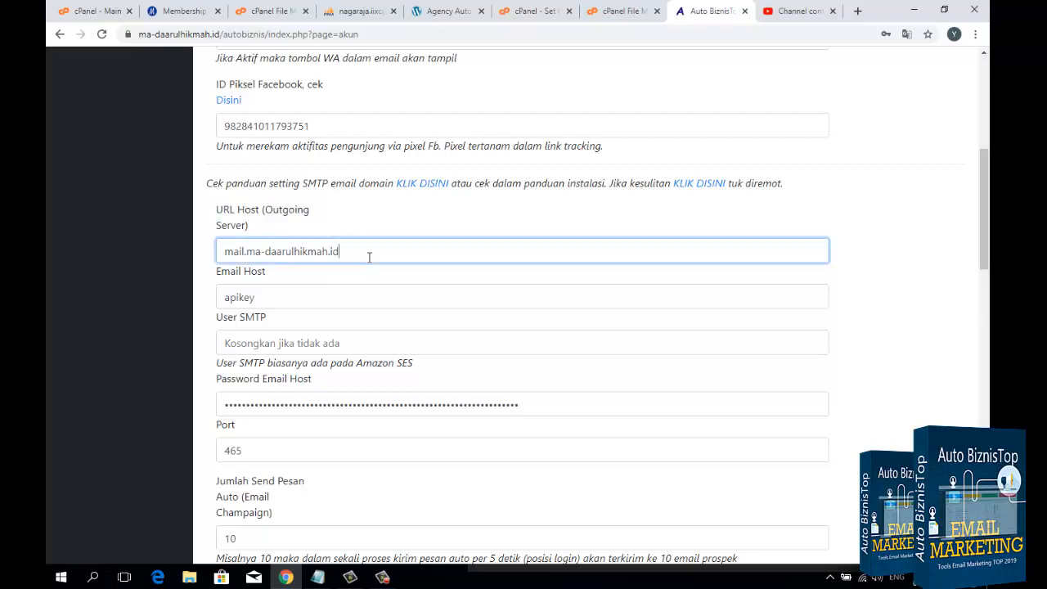
Step: Copy the email account's full username from the cPanel mail client settings and enter it as the Email Host in Auto BiznisTop
click(330, 299)
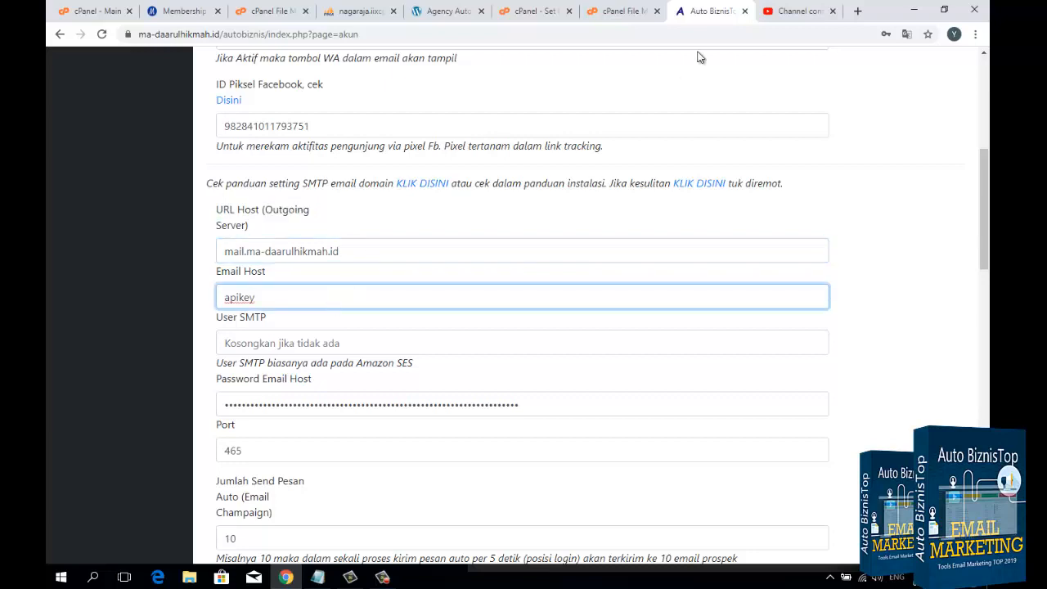
click(534, 13)
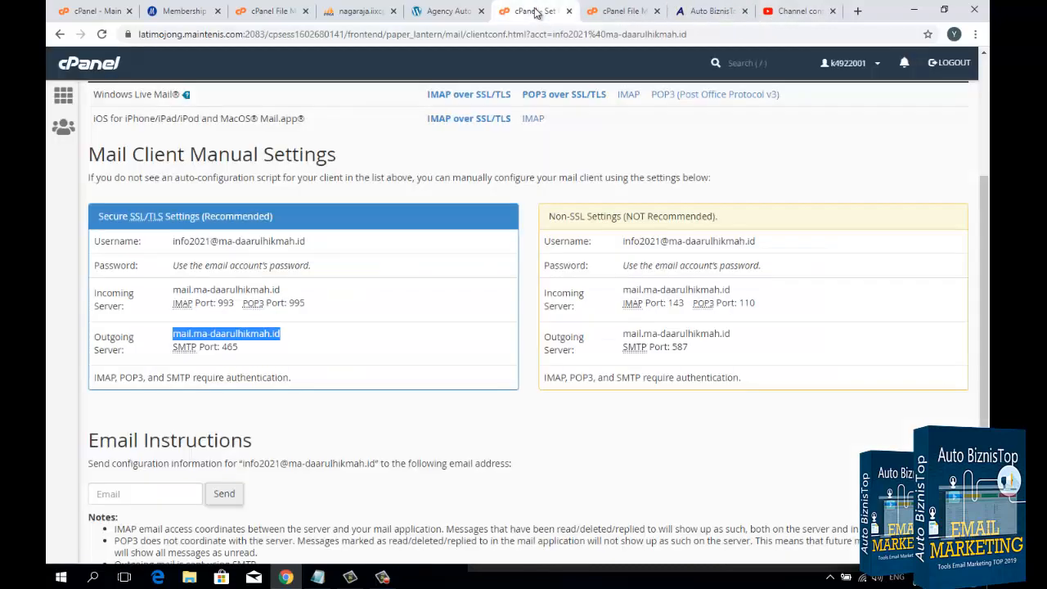
click(174, 242)
drag(173, 242, 314, 250)
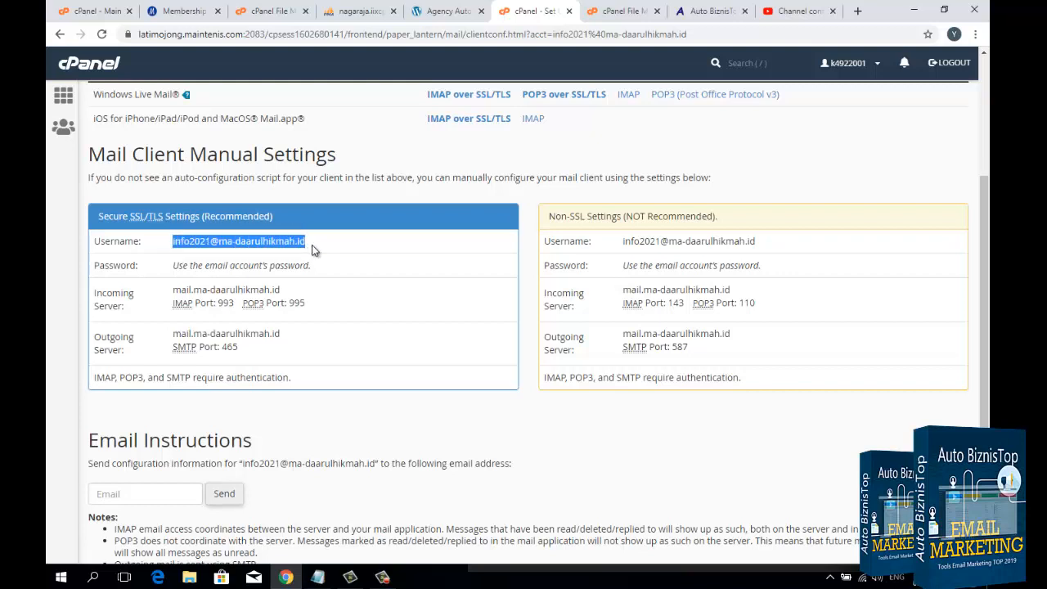
click(710, 12)
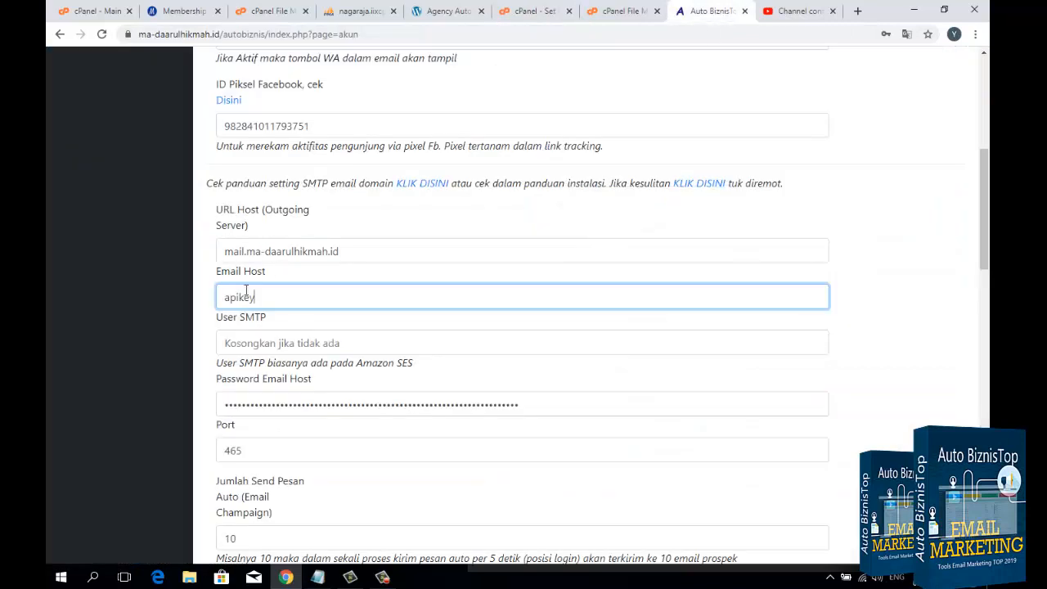
drag(285, 297, 155, 302)
key(ctrl+v)
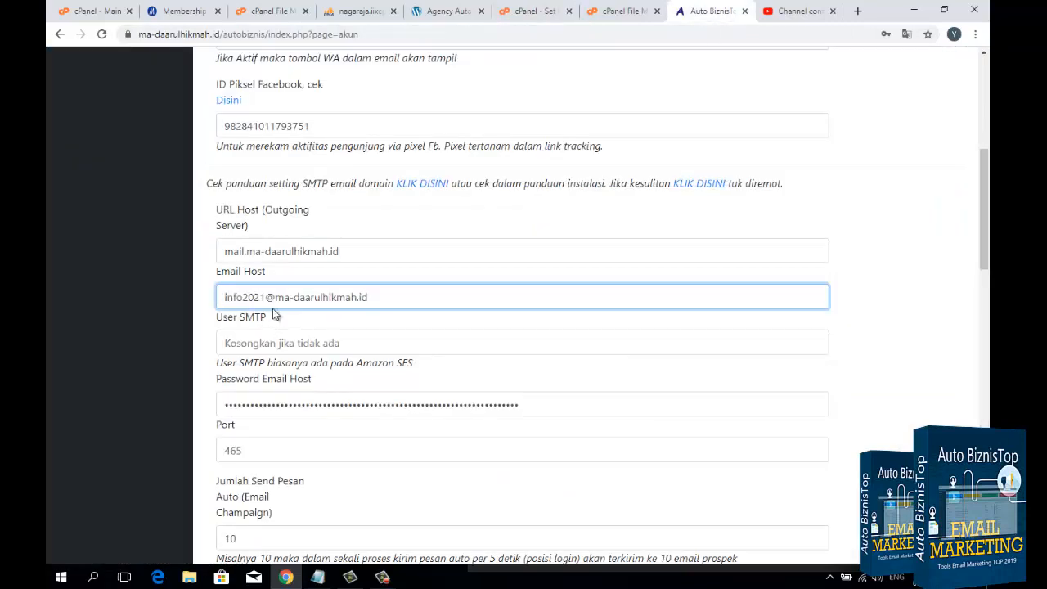
Step: Copy the email account's password from the Notepad document and replace the Password Email Host value with it
scroll(352, 330, down, 1)
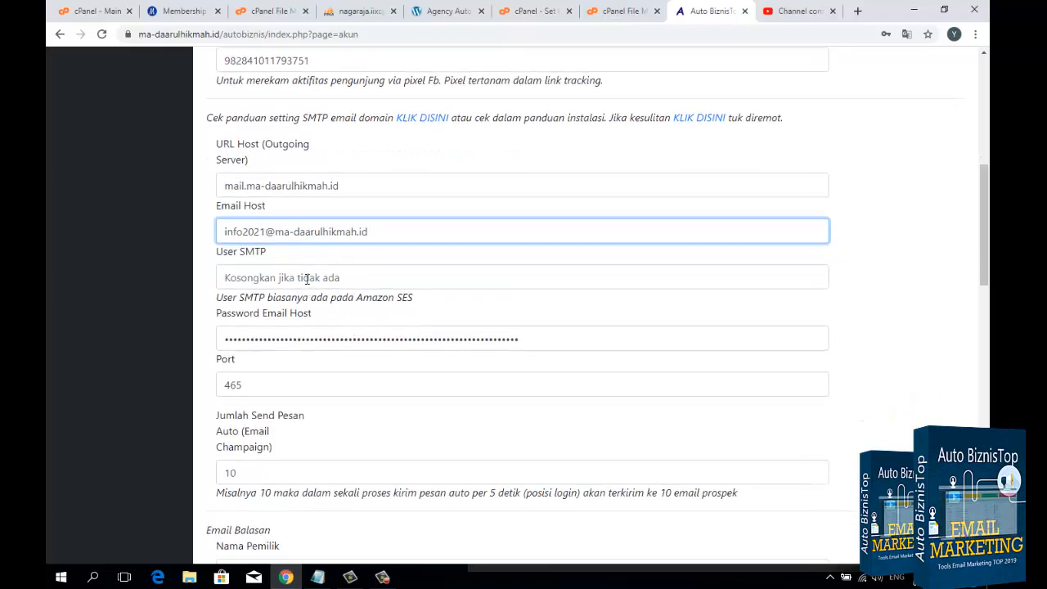
click(281, 278)
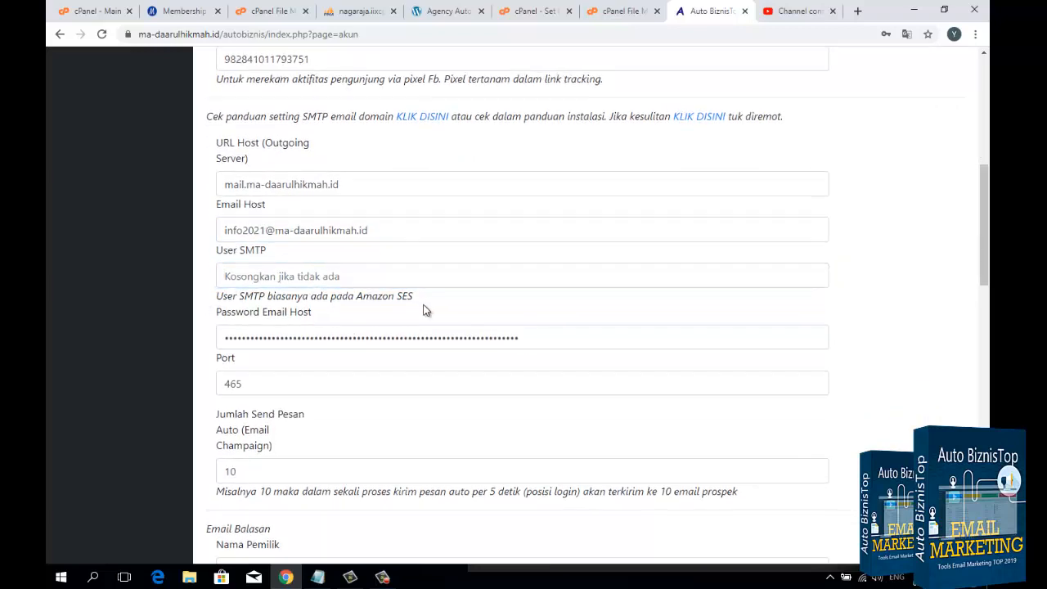
scroll(422, 309, down, 1)
click(523, 275)
drag(428, 284, 227, 291)
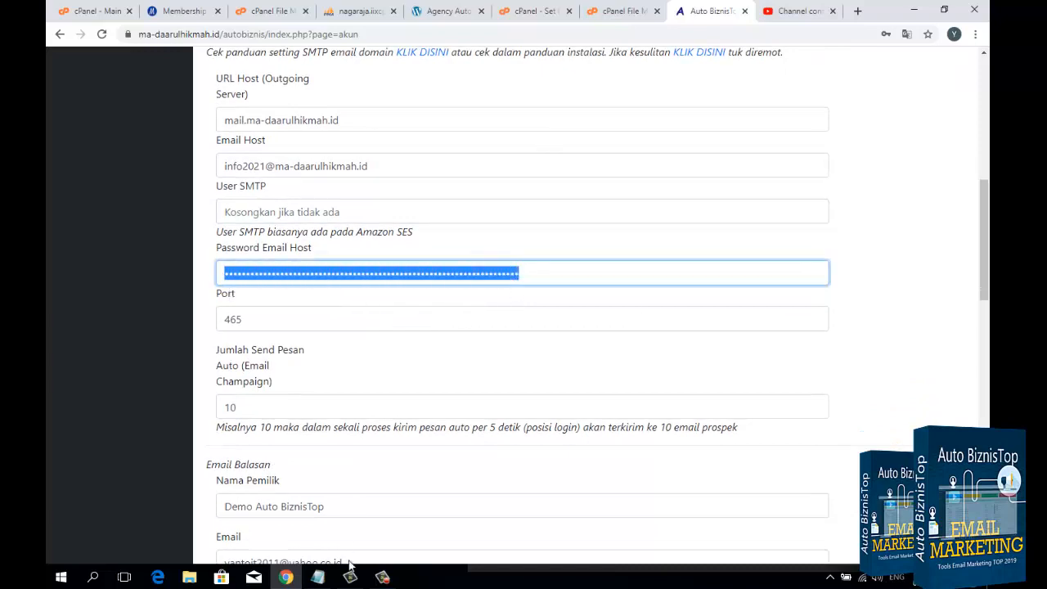
click(317, 576)
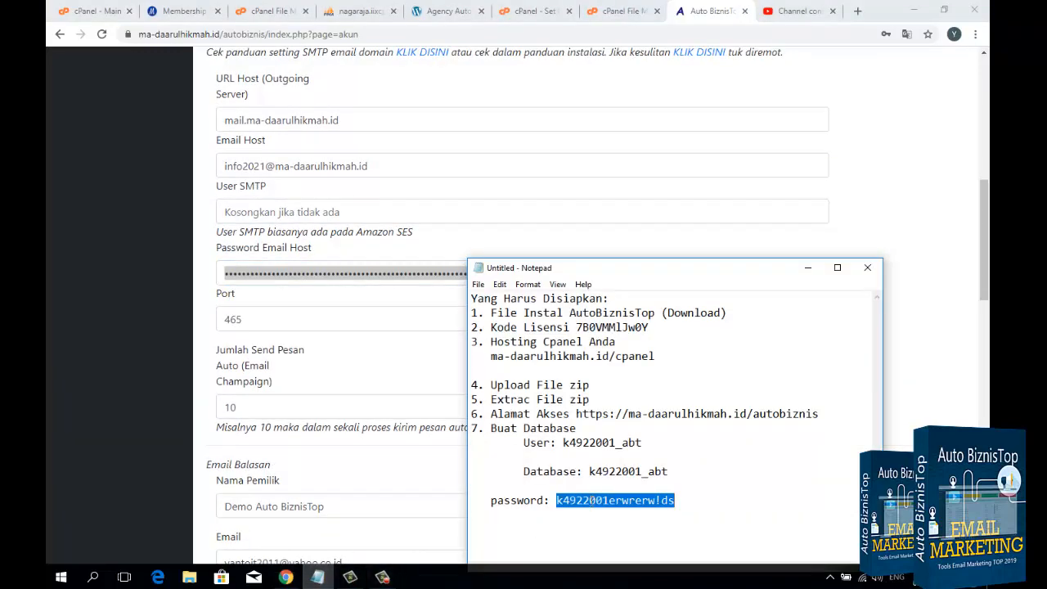
right_click(589, 503)
click(623, 362)
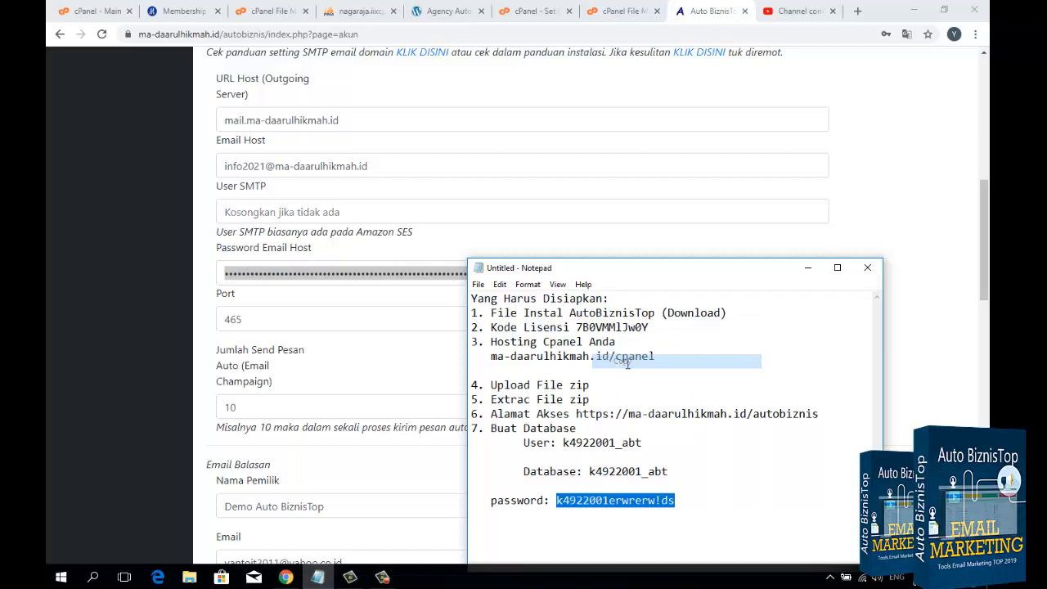
click(454, 269)
drag(554, 273, 164, 290)
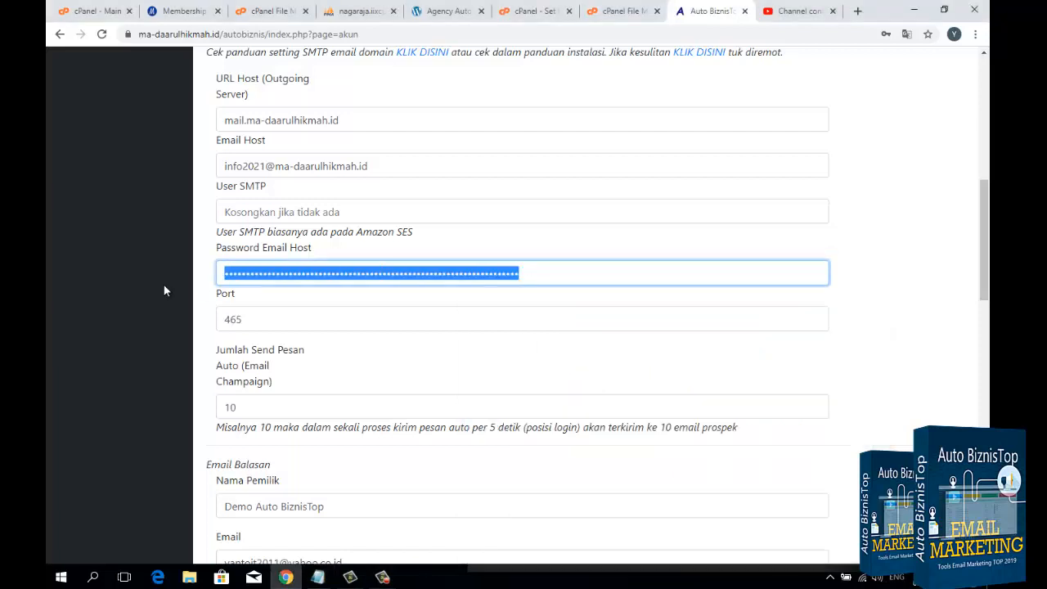
key(ctrl+v)
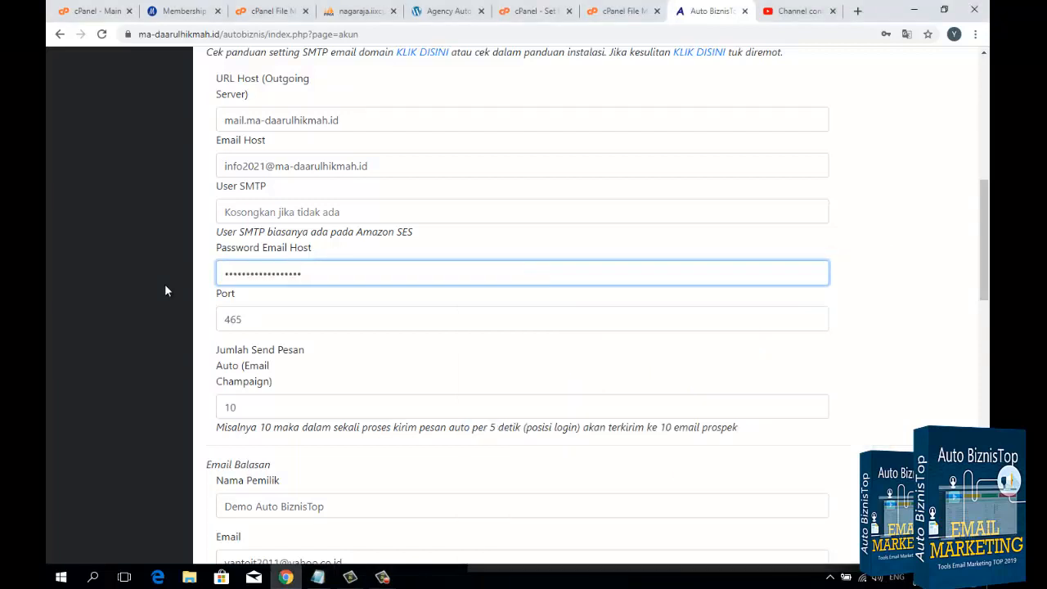
Step: Check the SMTP port and set the number of automatic campaign messages sent per batch (Jumlah Send Pesan Auto) to 1
click(251, 318)
drag(225, 318, 271, 318)
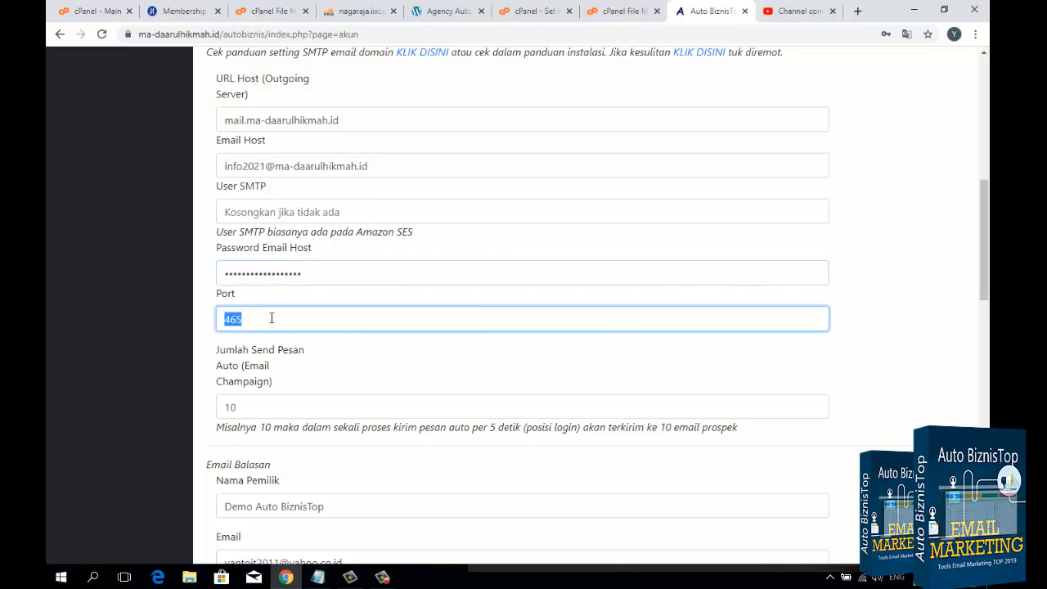
scroll(272, 318, down, 1)
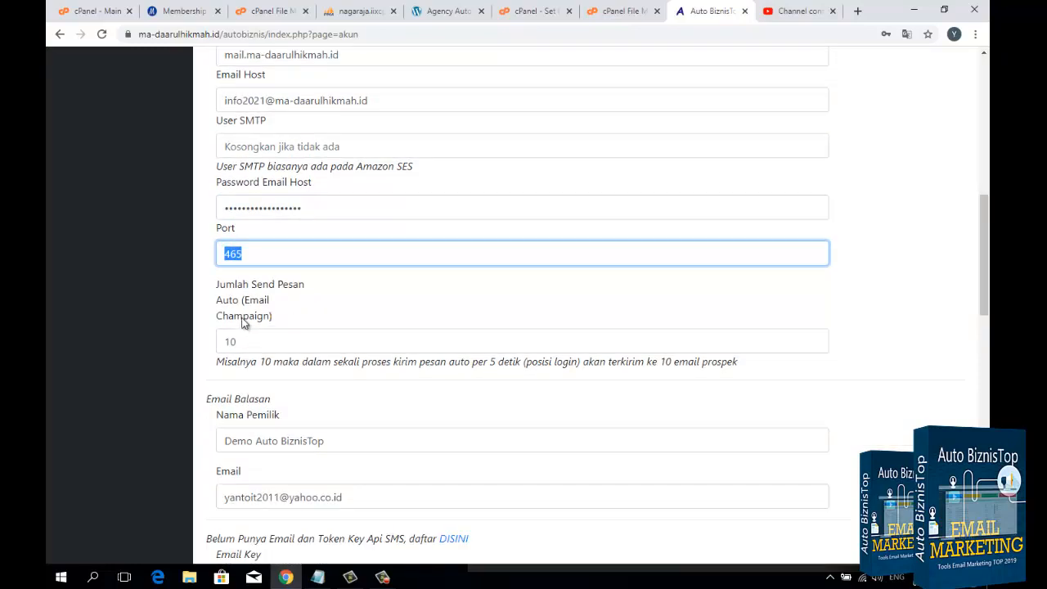
drag(233, 341, 264, 342)
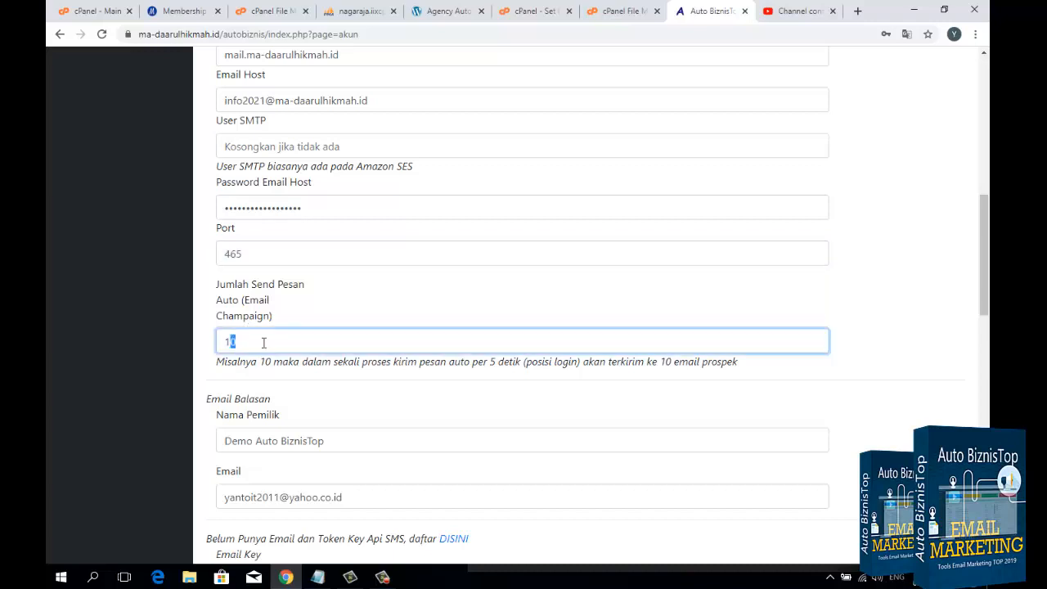
key(BackSpace)
drag(226, 341, 241, 340)
click(241, 340)
Step: Check the reply email address and replace the Nama Pemilik value with the owner's name
scroll(241, 341, down, 2)
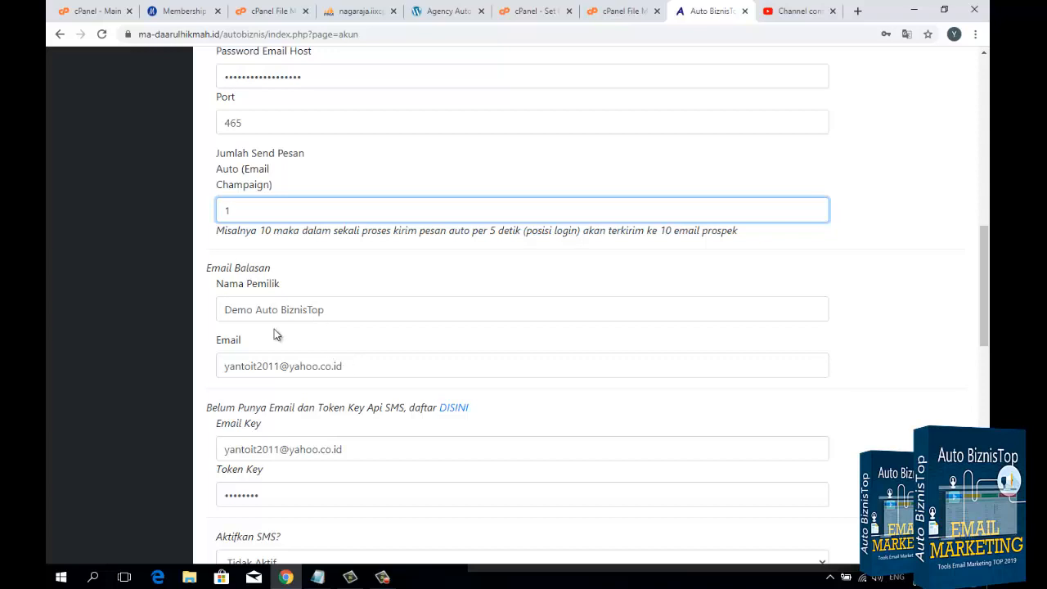
mouse_move(376, 369)
mouse_down()
mouse_move(224, 368)
mouse_move(372, 388)
mouse_up()
click(238, 368)
click(354, 369)
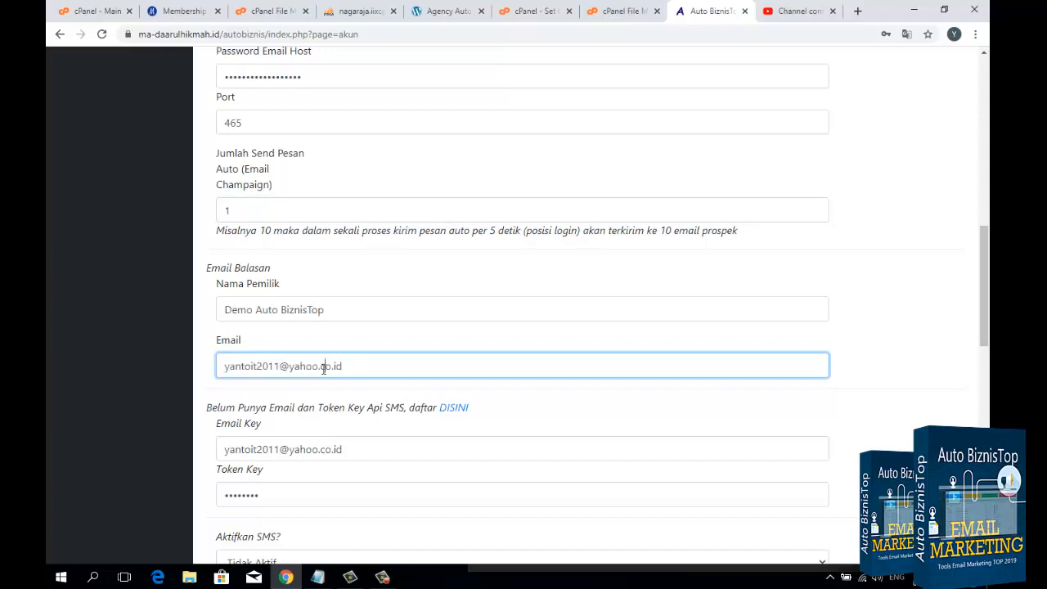
drag(357, 315, 207, 315)
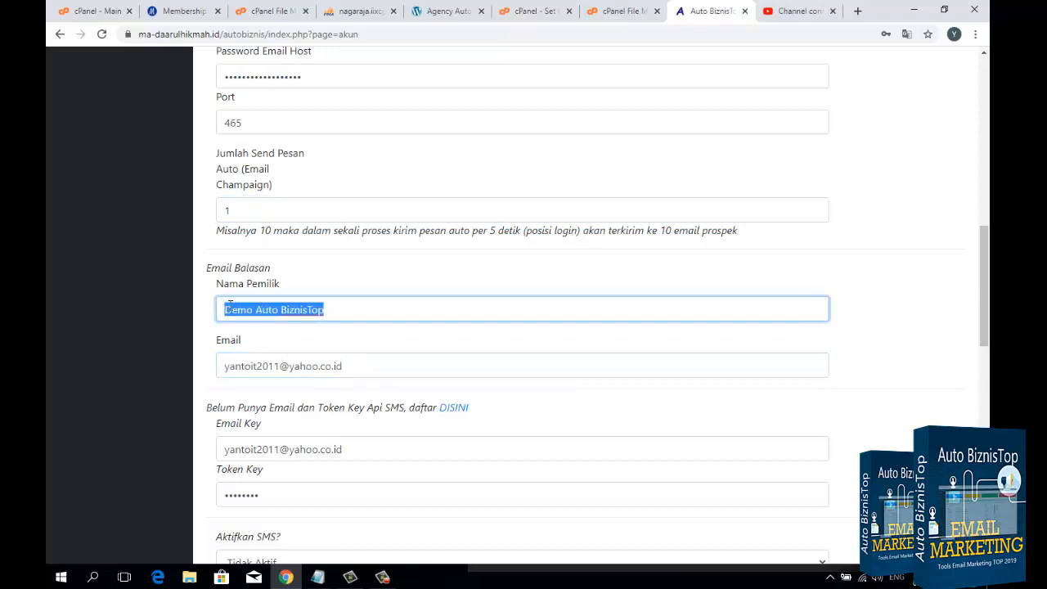
text(Yanto)
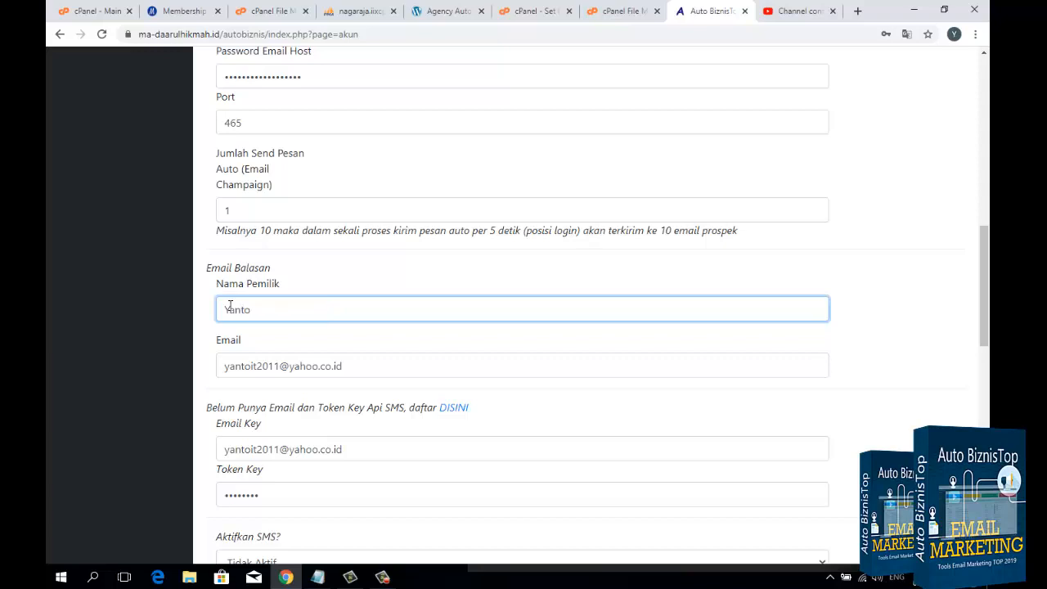
Step: Review the SMS API email and token keys, the SMS activation option, the email footer and the unsubscribe note
scroll(234, 323, down, 2)
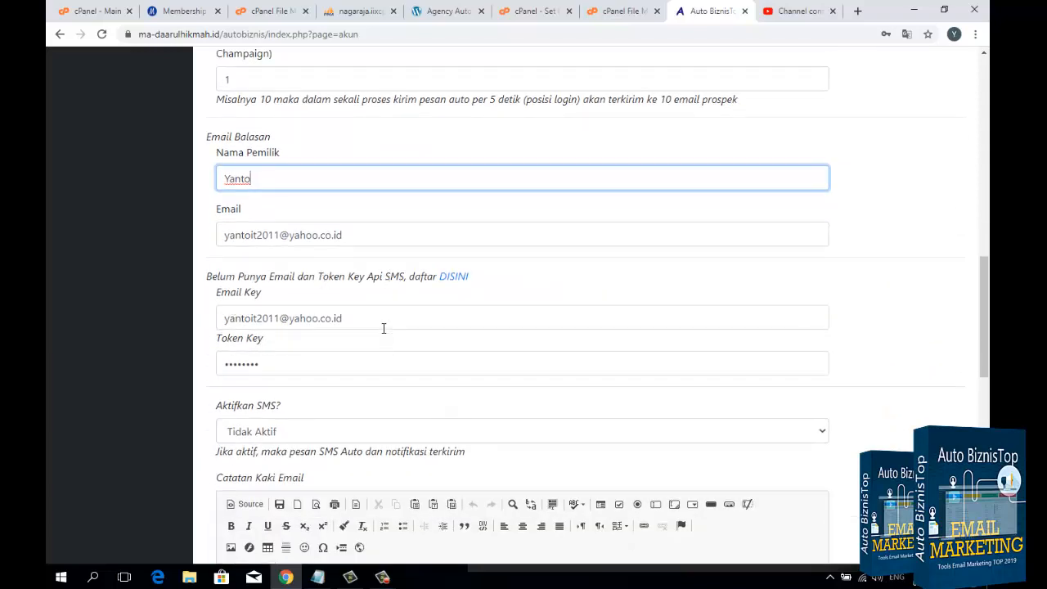
drag(384, 325, 205, 328)
click(287, 364)
drag(287, 365, 219, 374)
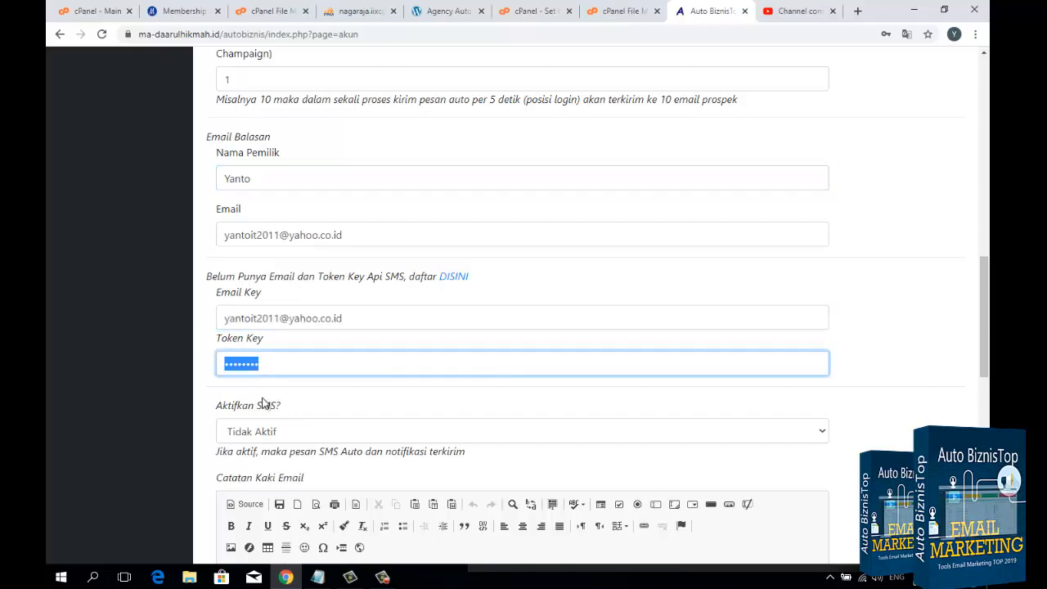
key(ctrl+v)
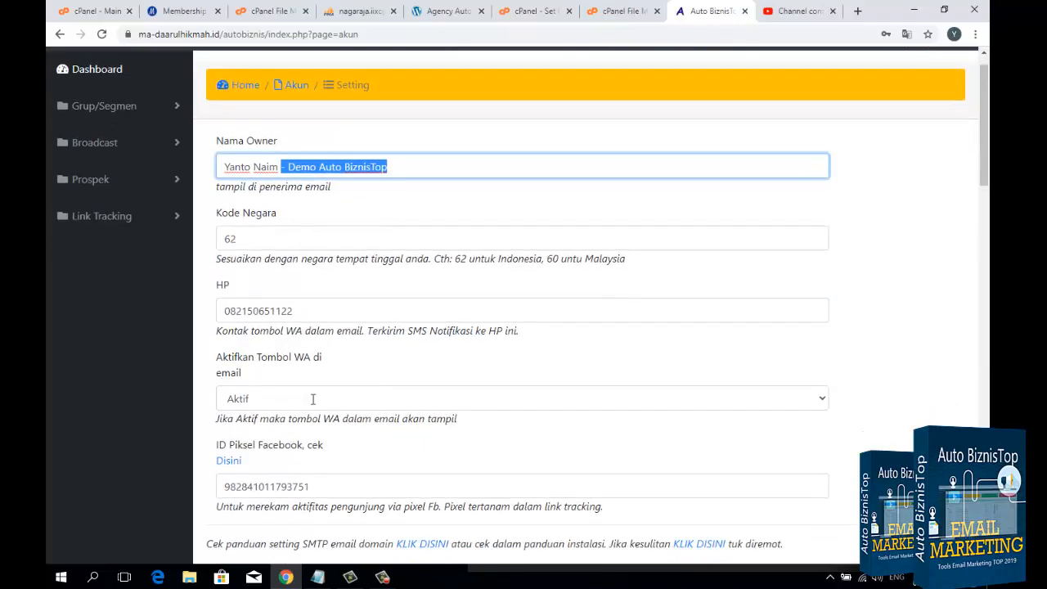
scroll(312, 398, down, 10)
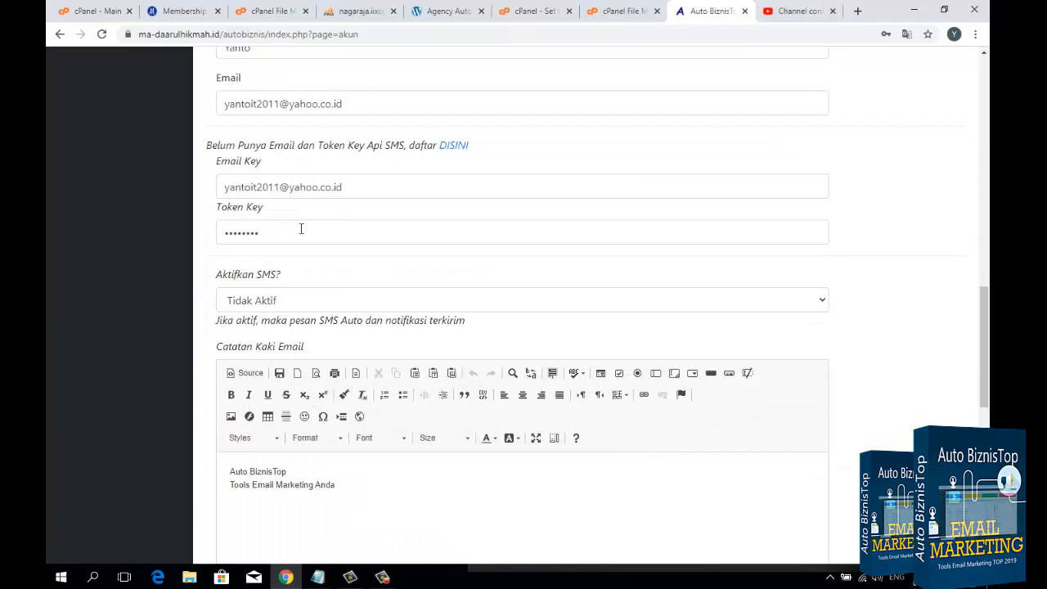
click(280, 303)
click(280, 300)
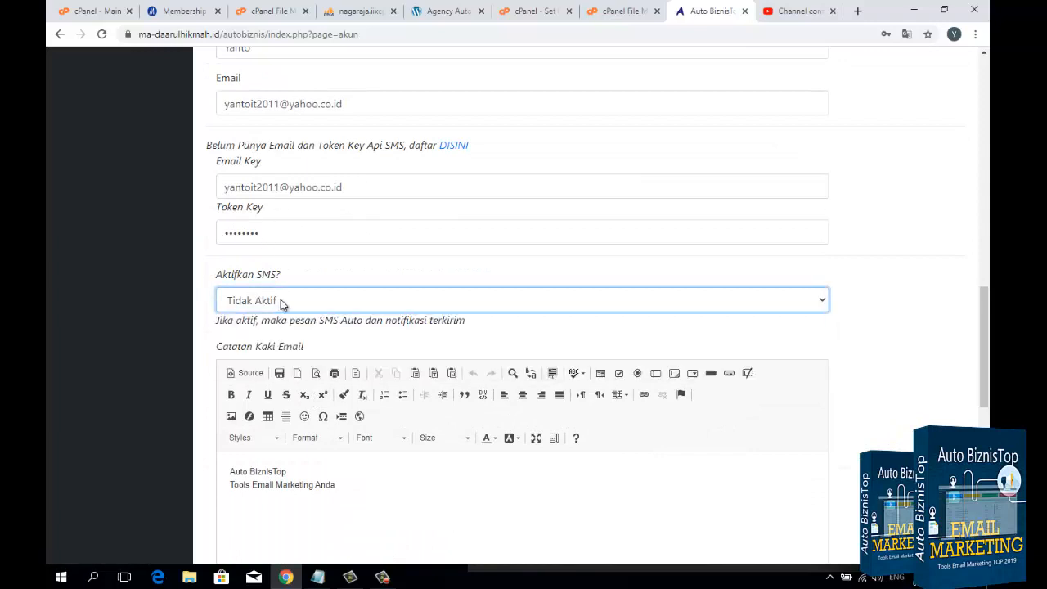
click(360, 270)
scroll(358, 269, down, 2)
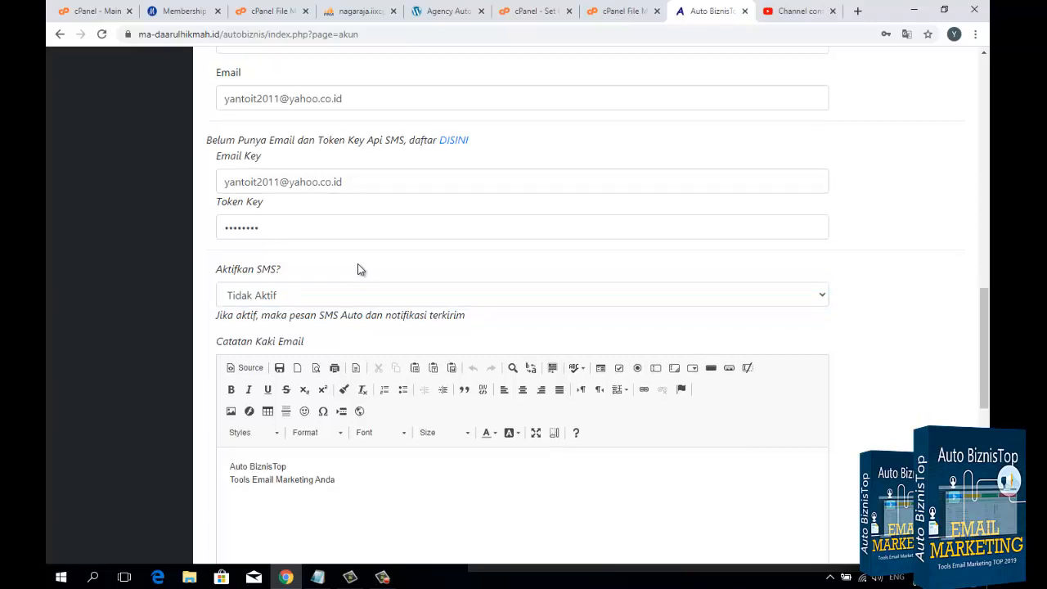
click(365, 359)
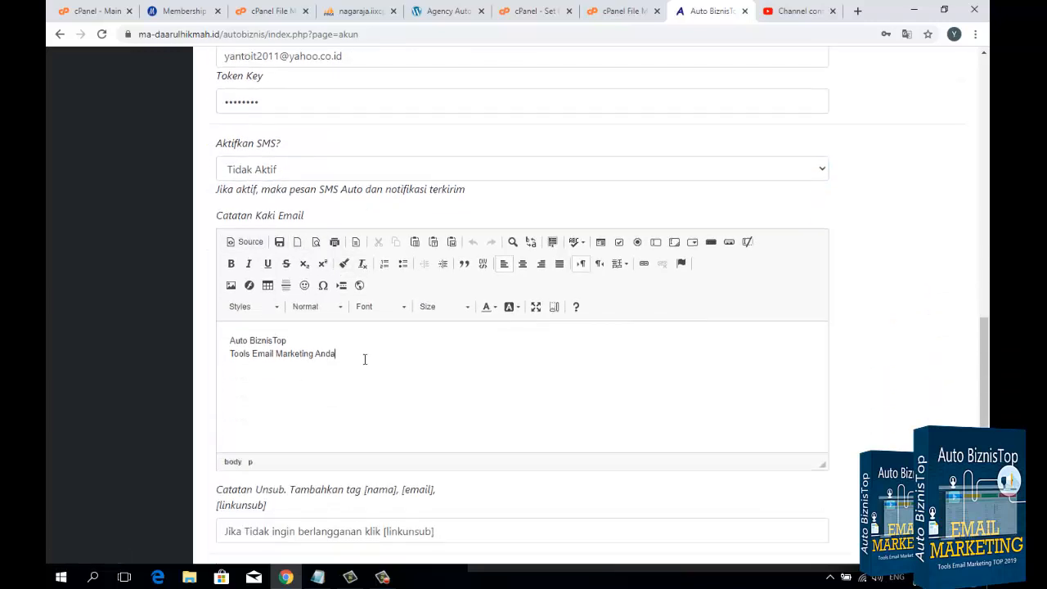
scroll(365, 359, down, 1)
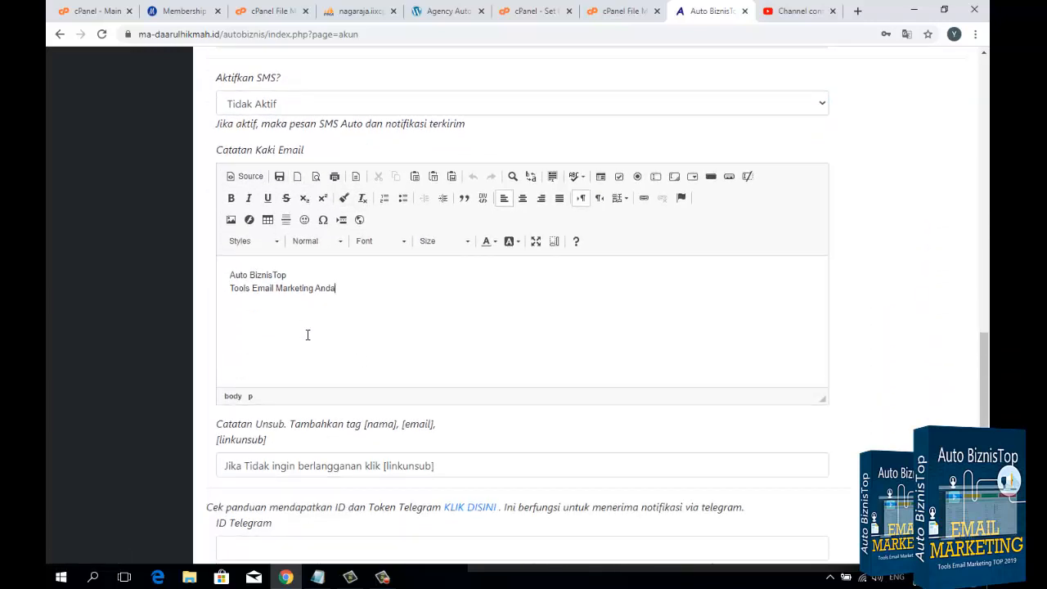
scroll(307, 334, down, 1)
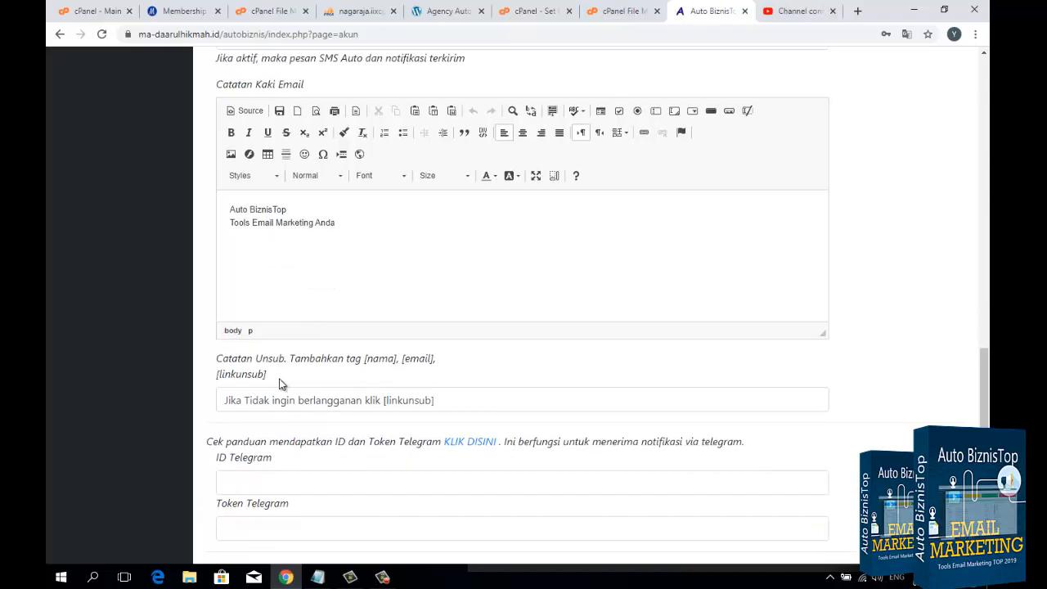
drag(225, 400, 490, 401)
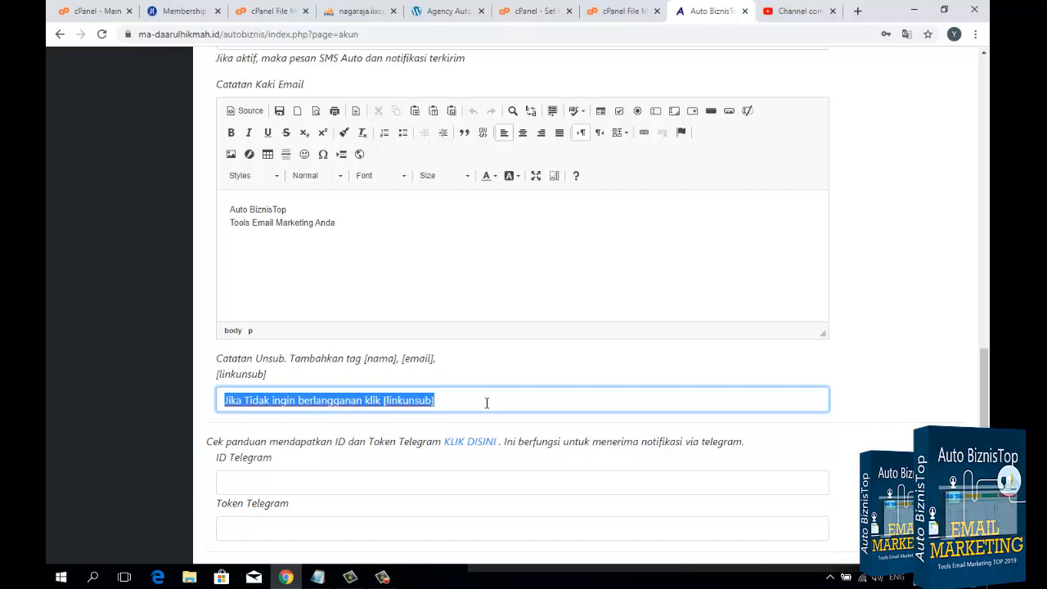
click(445, 397)
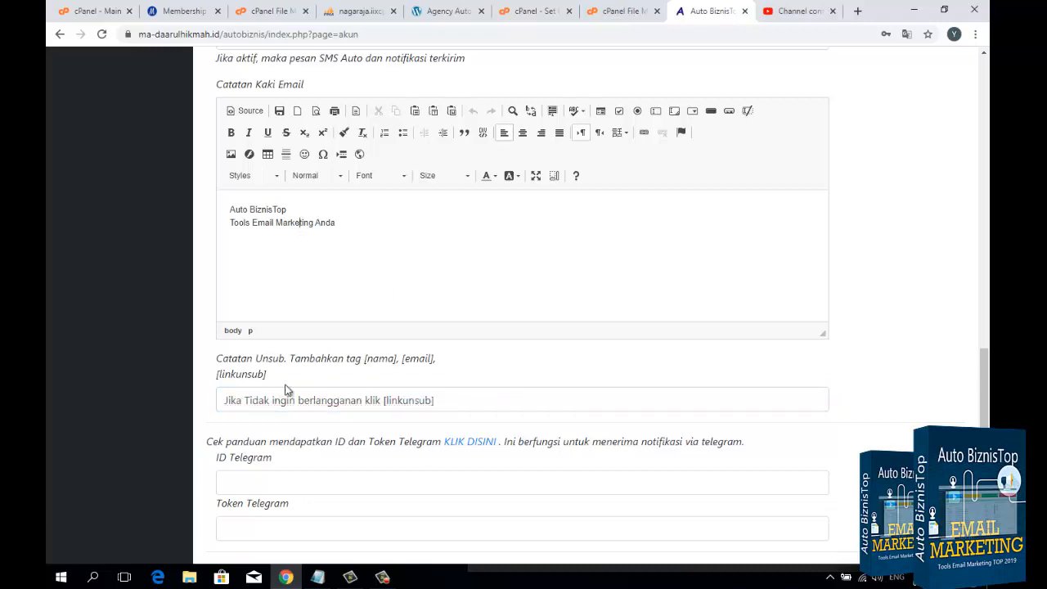
Step: Check the wording of the Catatan Unsub note and its [linkunsub] tag
double_click(234, 400)
drag(351, 404, 469, 400)
click(470, 400)
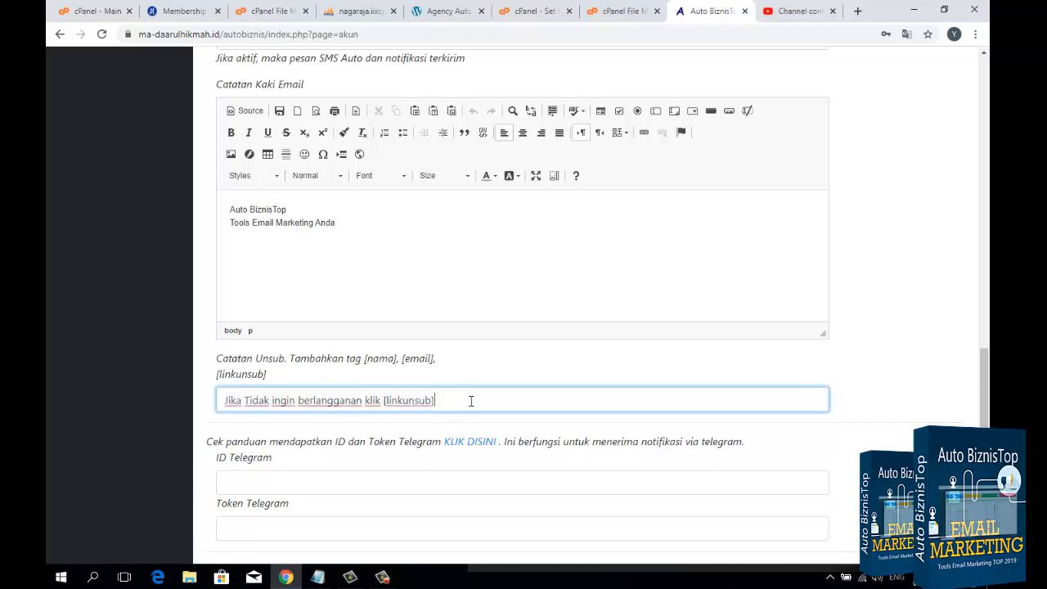
scroll(469, 406, down, 1)
click(383, 335)
key(BackSpace)
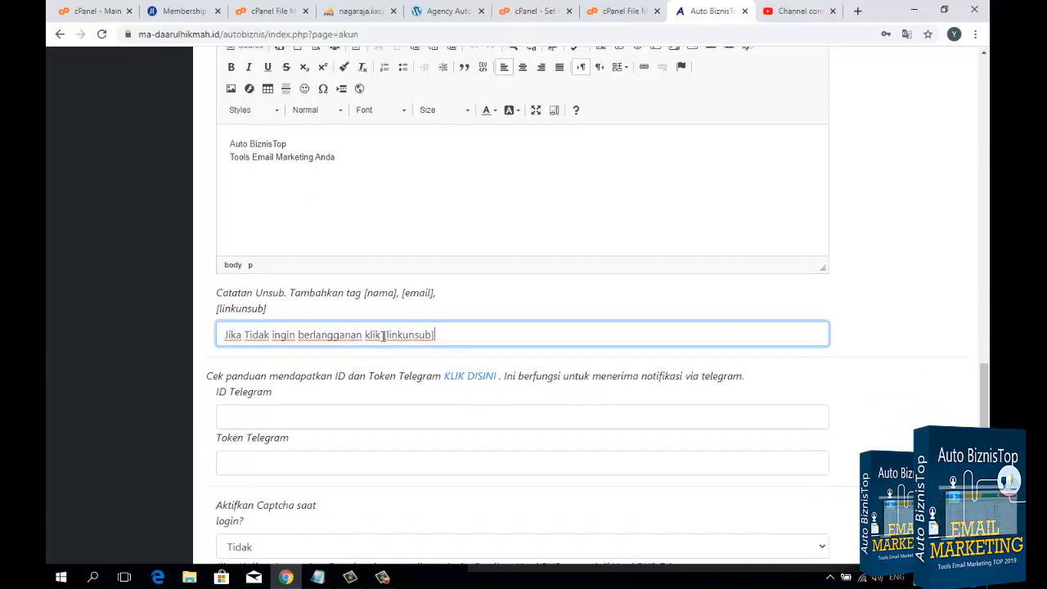
scroll(439, 334, down, 1)
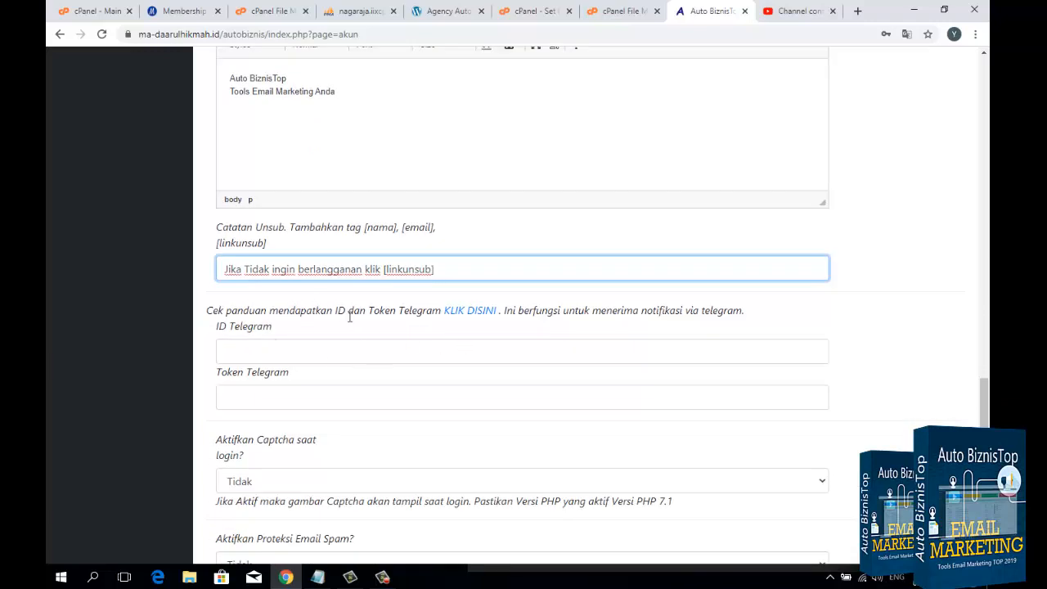
Step: Open the linked guide on getting the Telegram ID and token and read its notification setup instructions
click(470, 316)
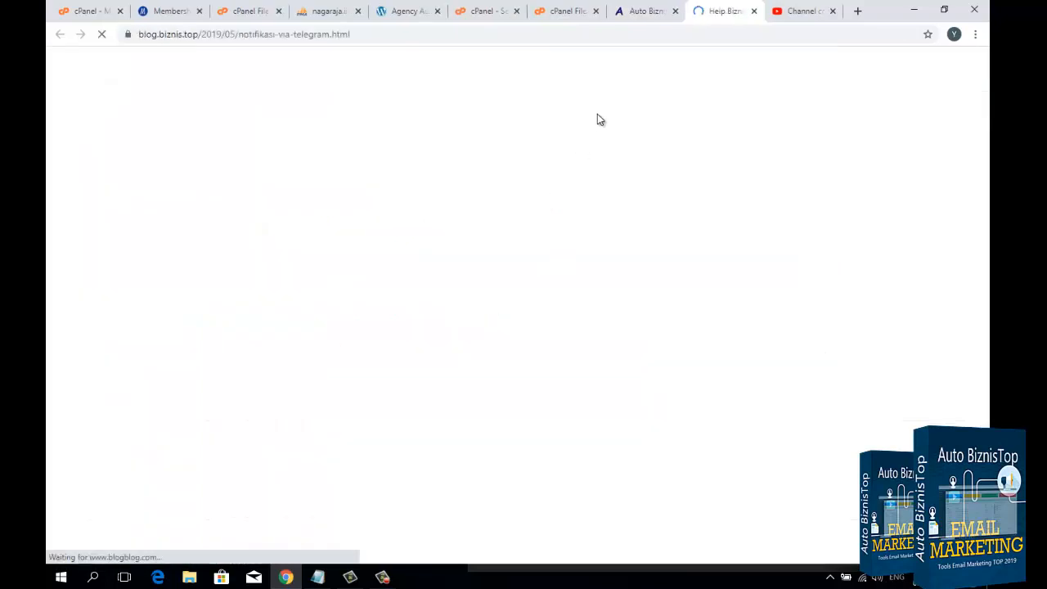
click(637, 15)
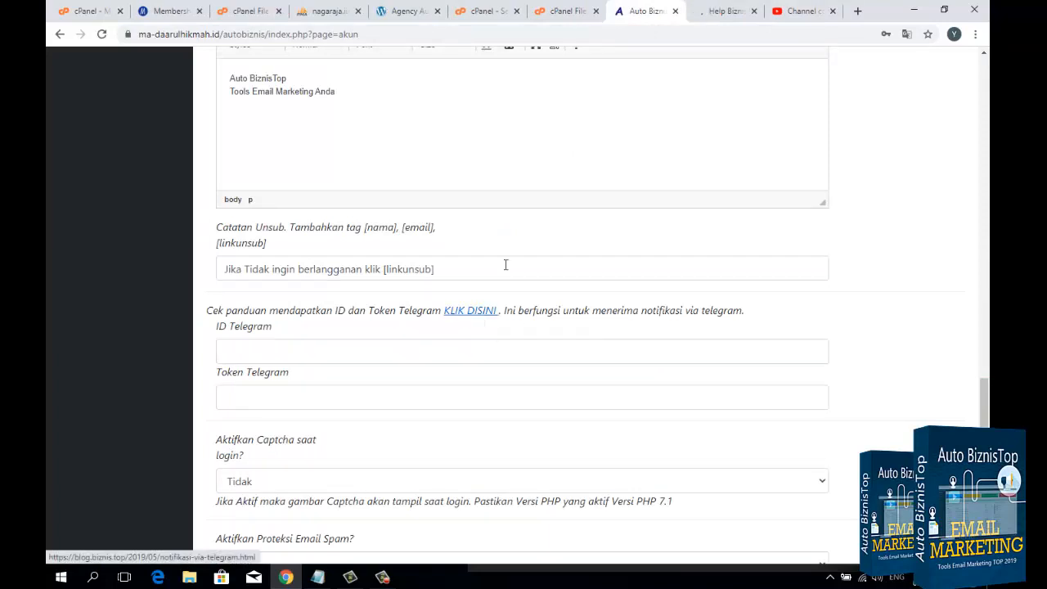
click(718, 10)
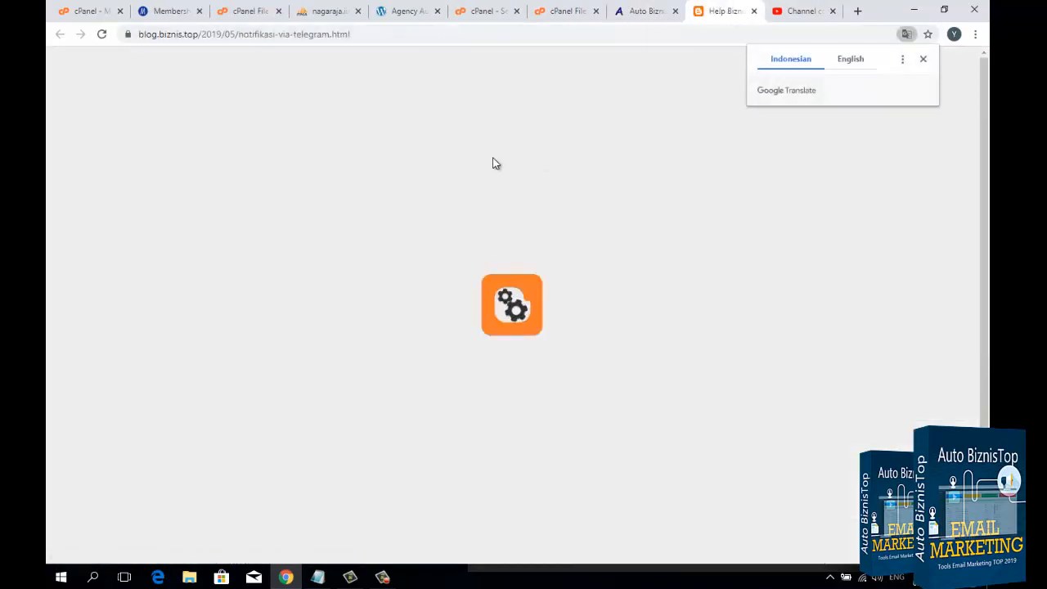
click(923, 62)
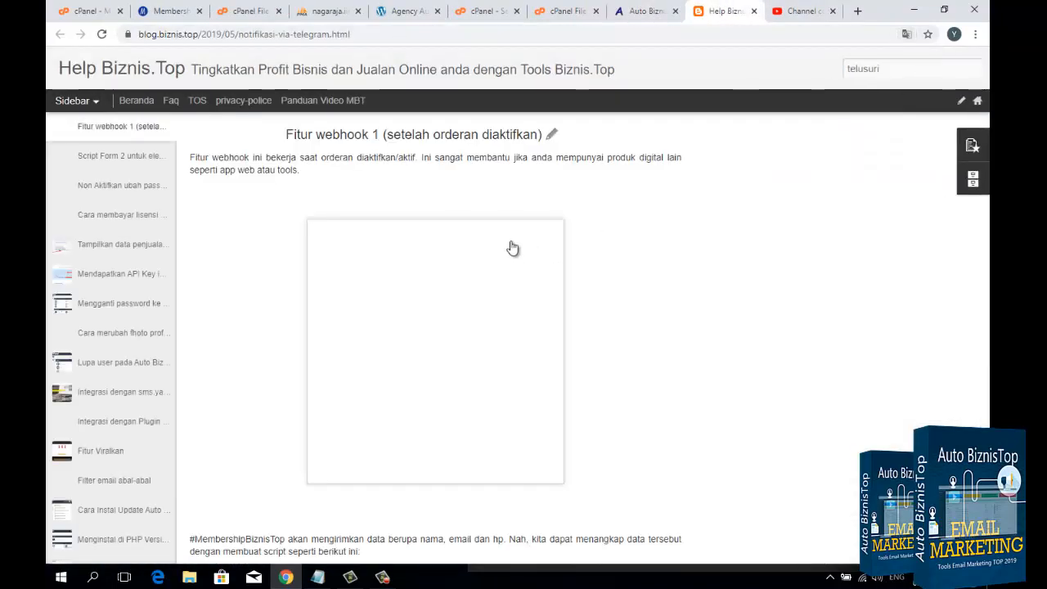
scroll(581, 327, down, 4)
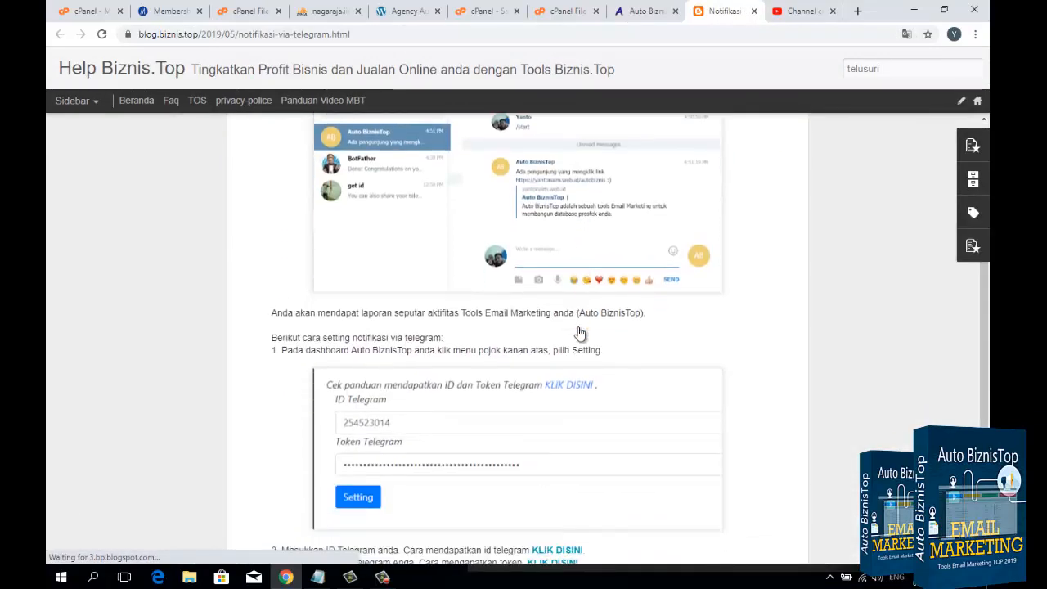
scroll(581, 330, up, 4)
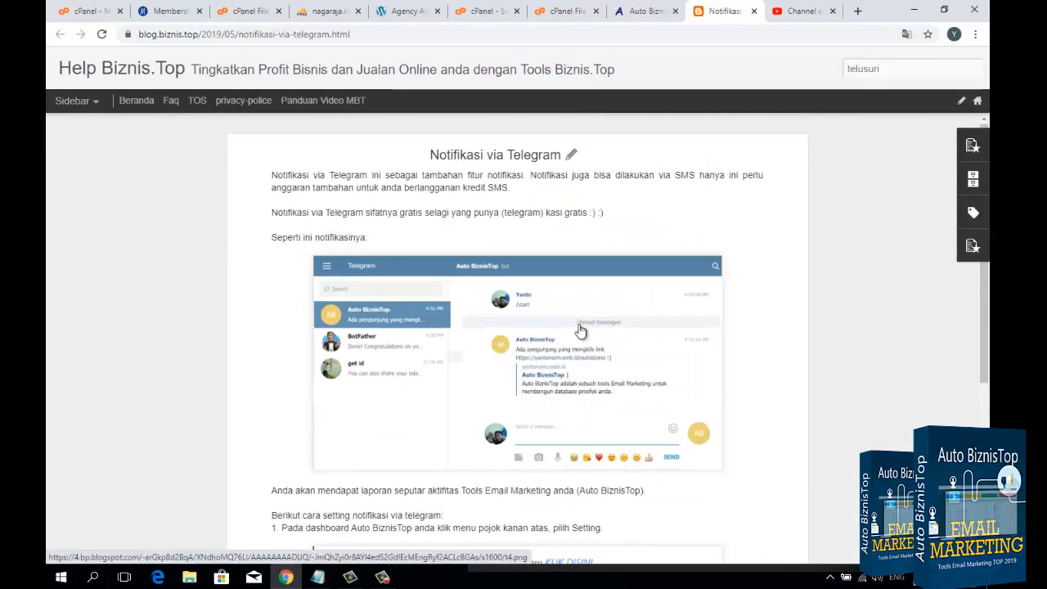
scroll(580, 330, down, 4)
Step: Return to the account settings and fill in the Telegram ID and Telegram token with placeholder values
click(652, 12)
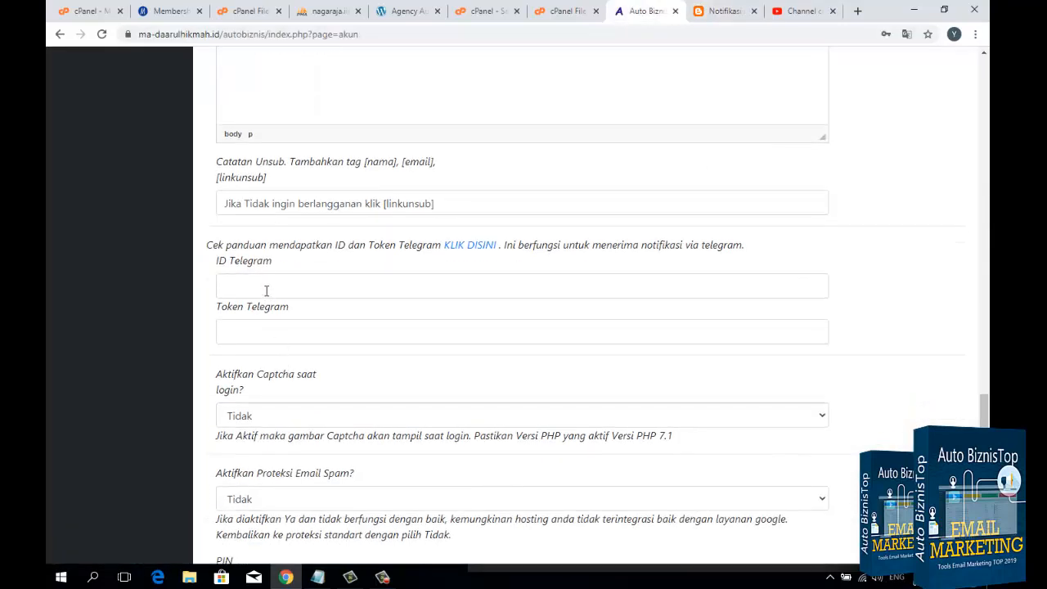
click(265, 290)
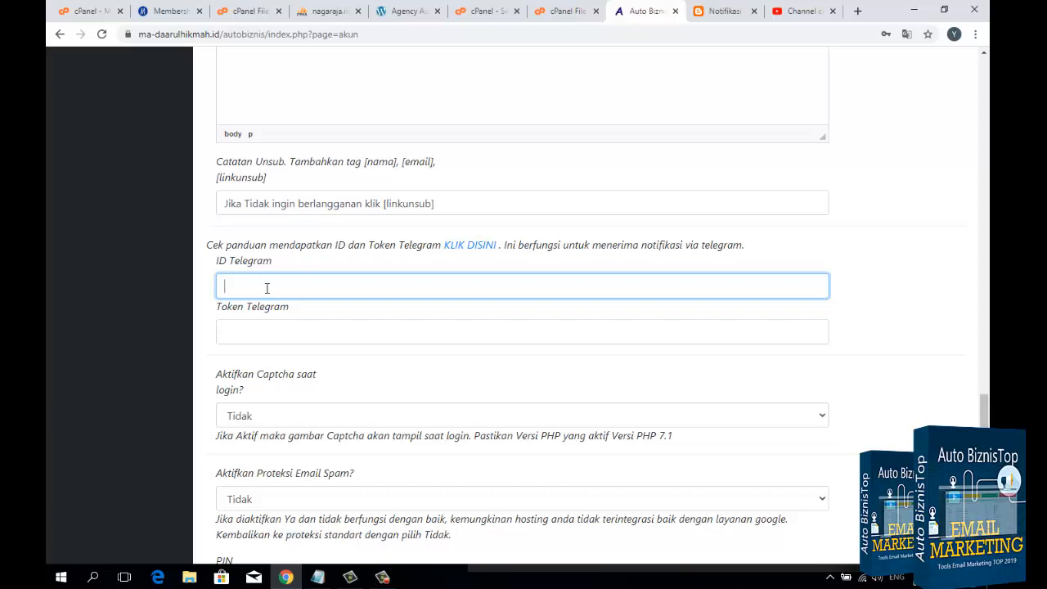
text(323232)
click(283, 342)
text(3)
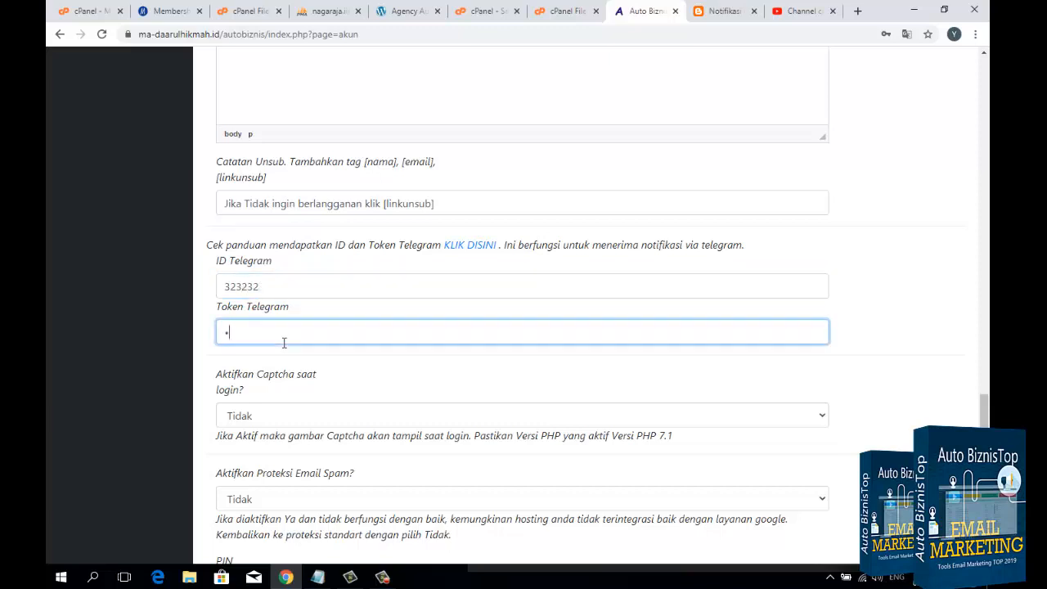
text(23232)
scroll(284, 342, down, 2)
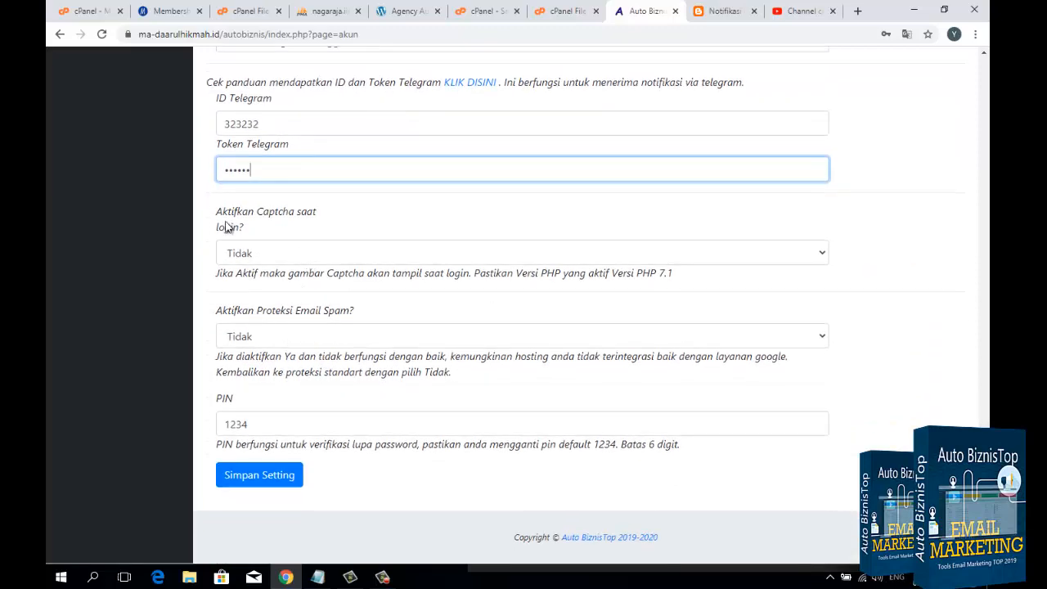
Step: Edit the PIN used for forgotten-password verification, then save the account settings and dismiss the confirmation
scroll(297, 232, up, 2)
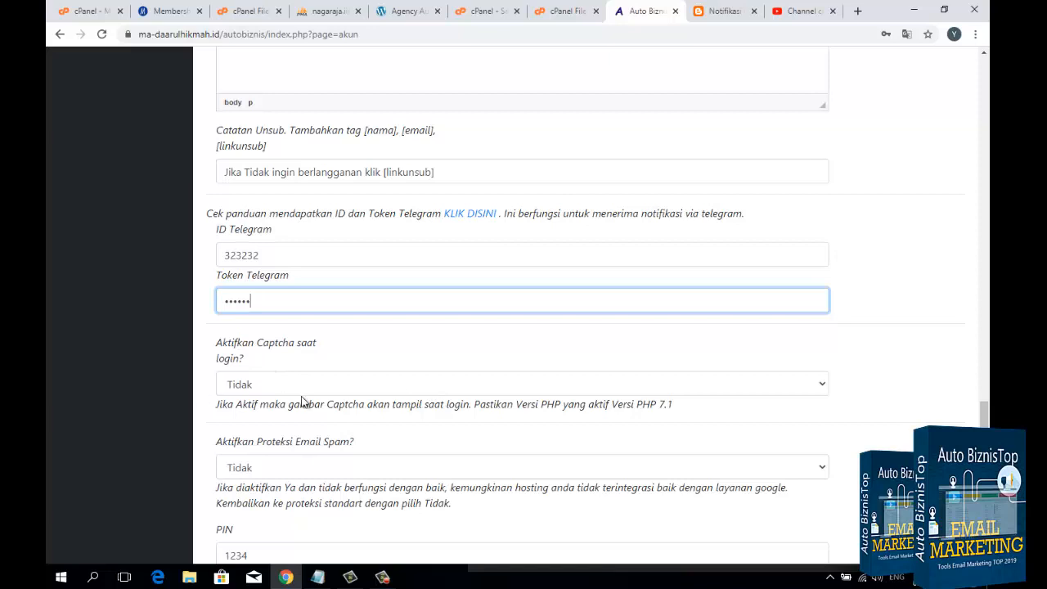
scroll(278, 401, down, 1)
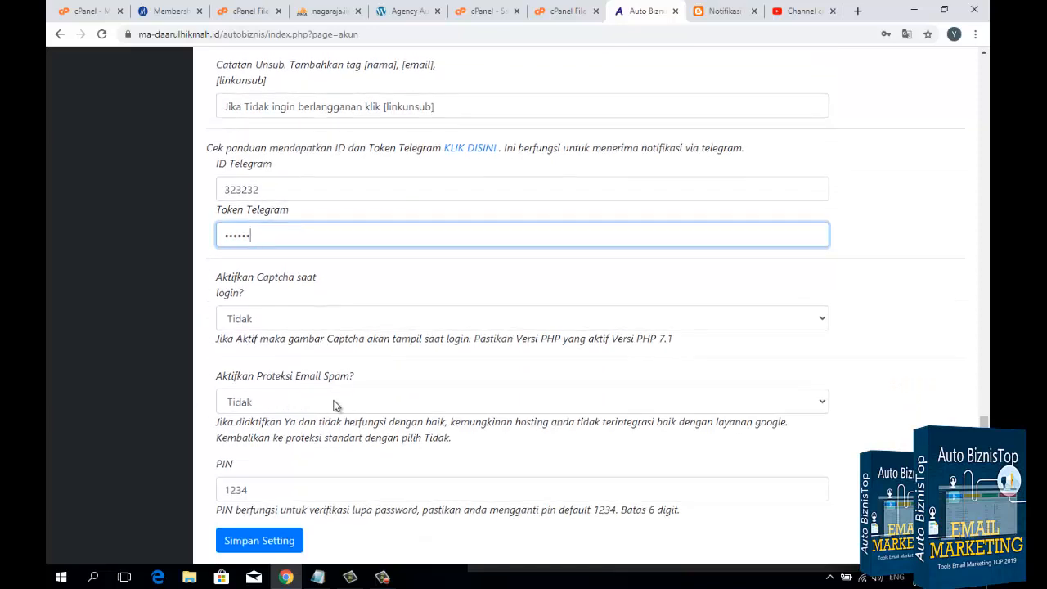
scroll(294, 405, down, 1)
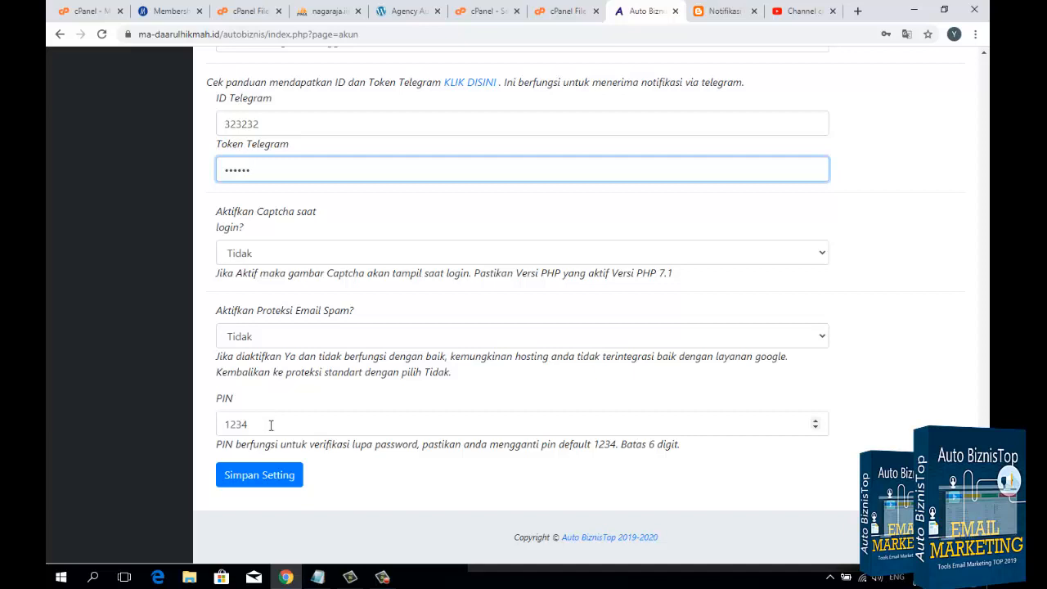
double_click(271, 425)
click(268, 423)
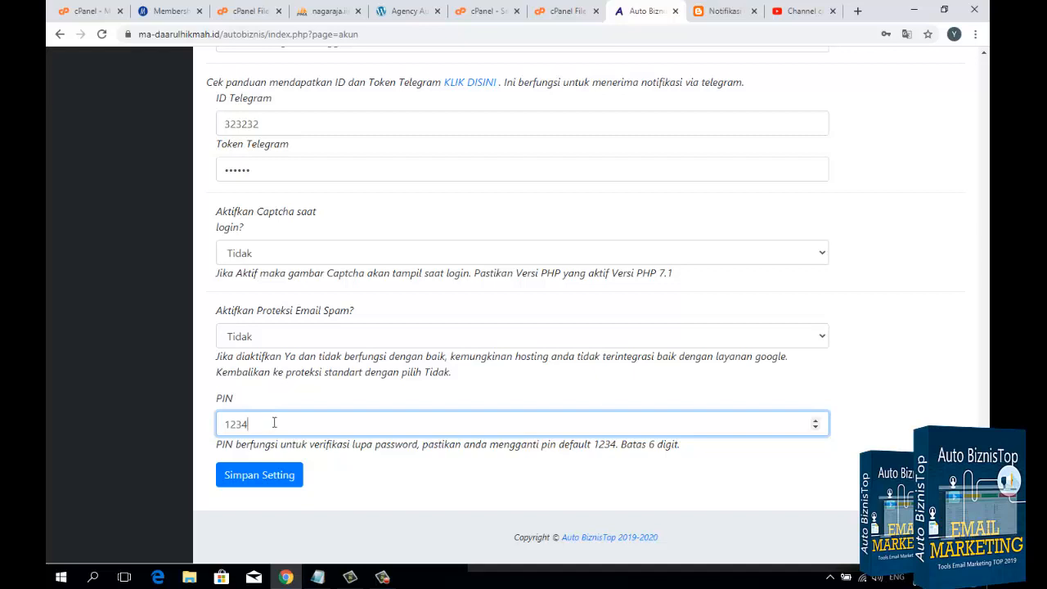
text(5)
drag(287, 424, 200, 432)
click(264, 423)
click(268, 481)
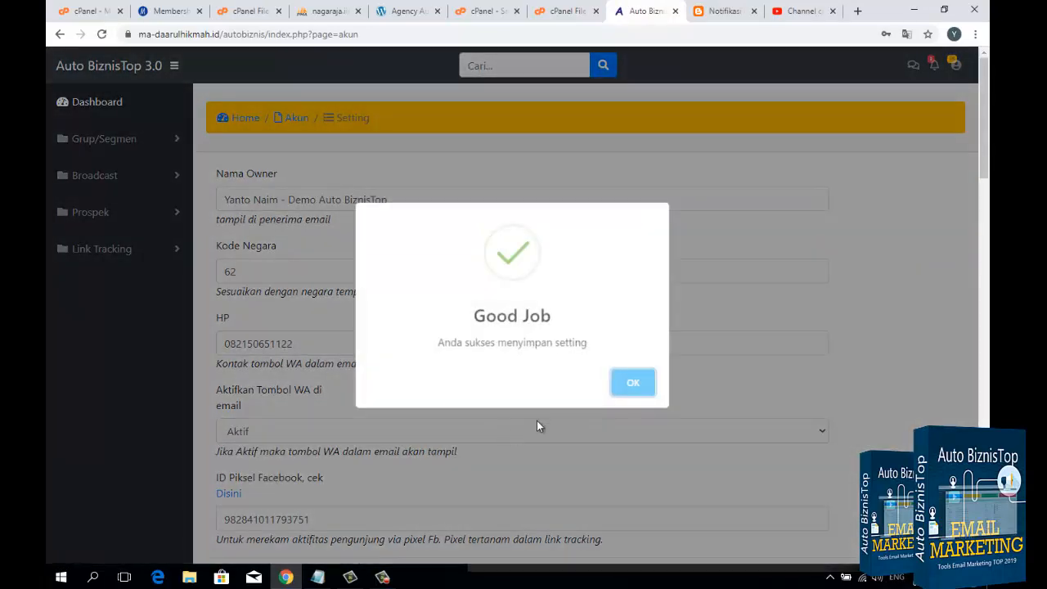
click(623, 396)
Step: Review the saved SMTP host, email host, password, port and reply email settings on the account page
scroll(472, 358, down, 6)
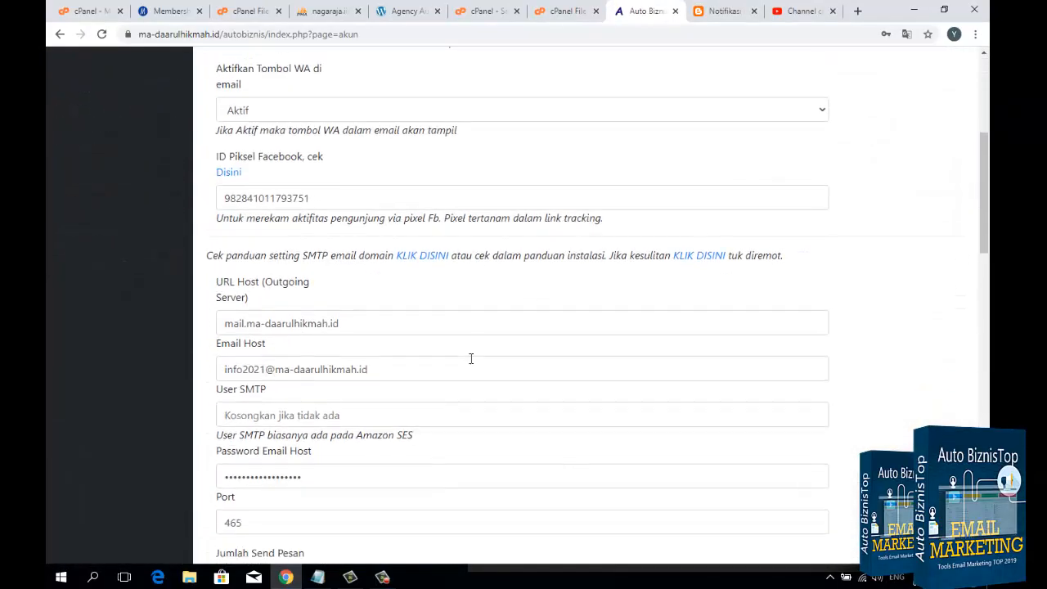
scroll(471, 360, up, 2)
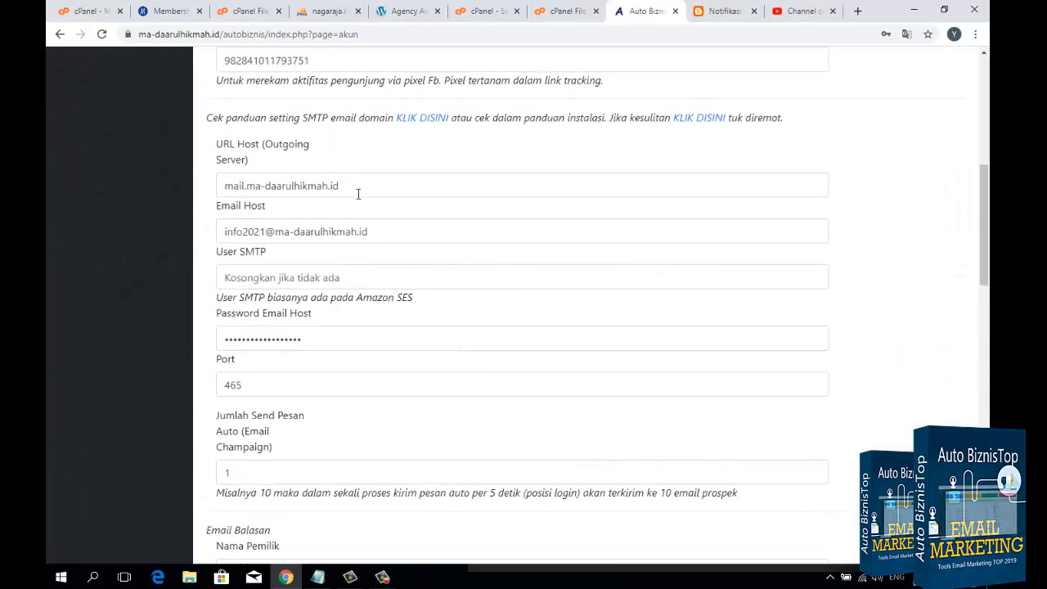
drag(357, 194, 157, 209)
drag(412, 237, 175, 243)
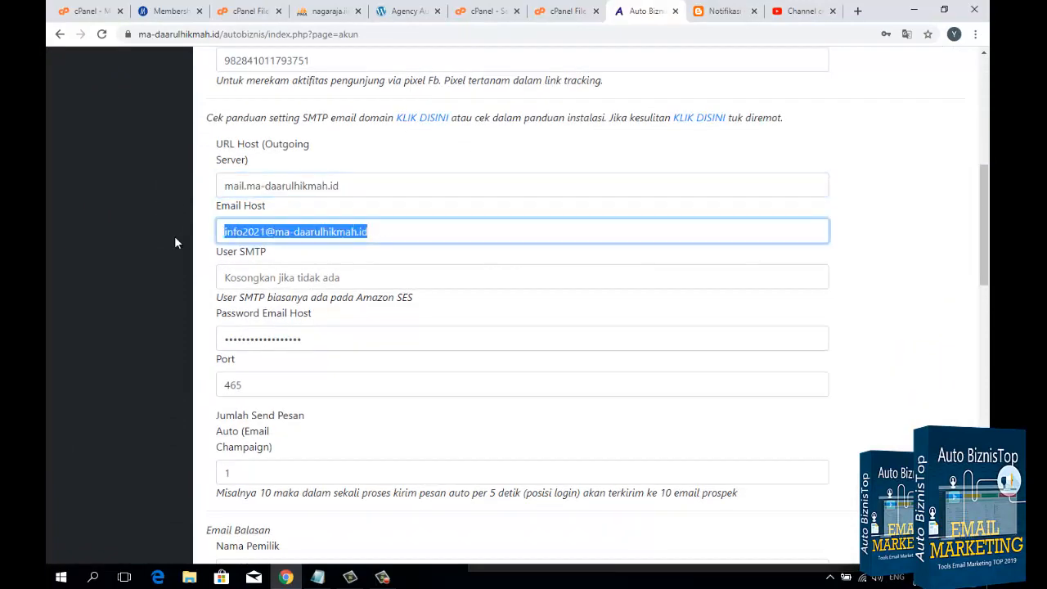
drag(339, 336, 141, 341)
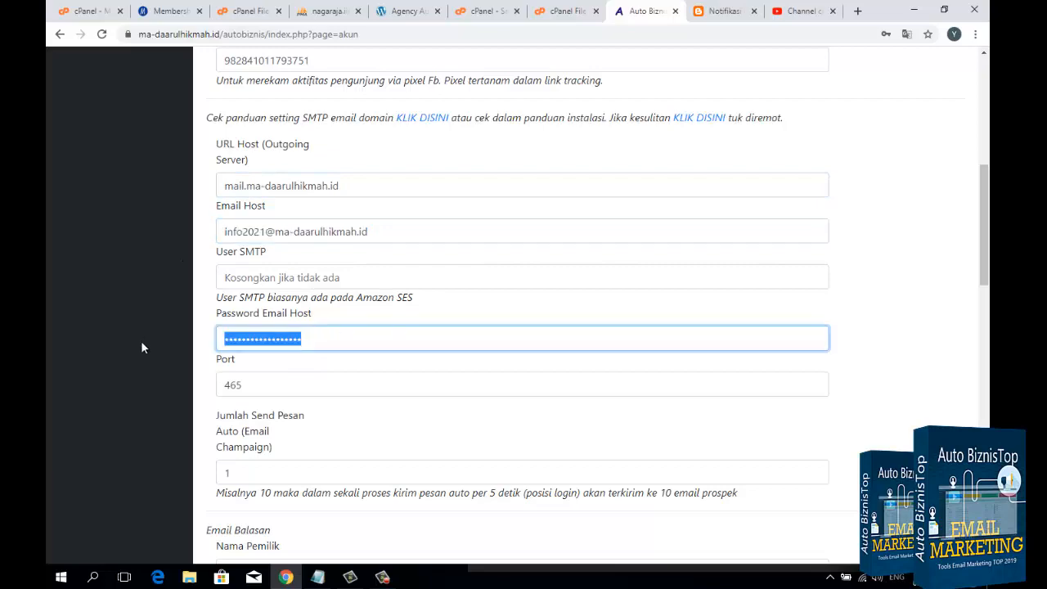
click(555, 437)
scroll(554, 437, down, 4)
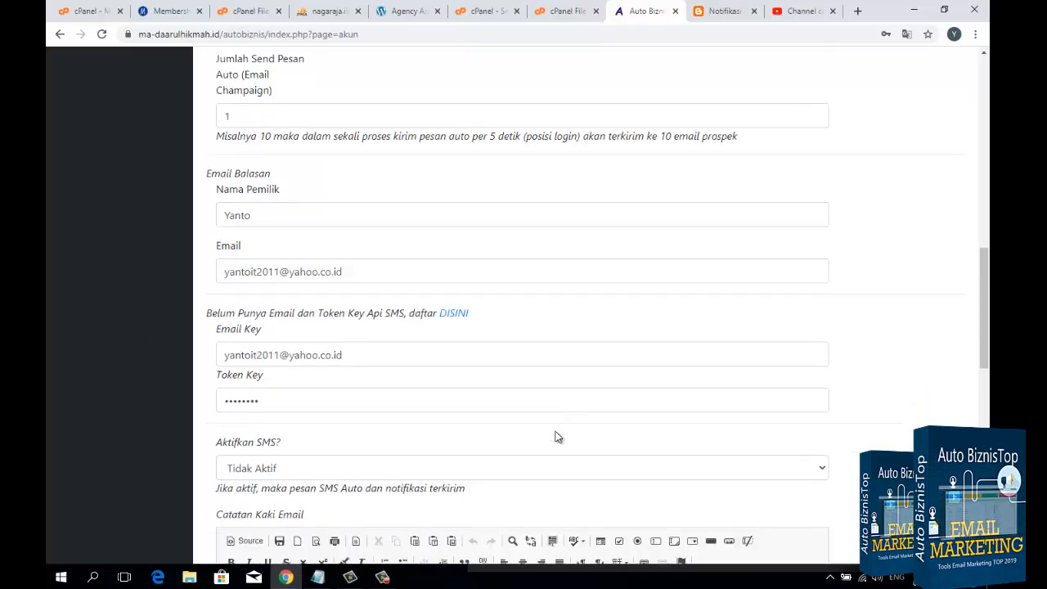
scroll(555, 437, up, 7)
scroll(555, 436, up, 3)
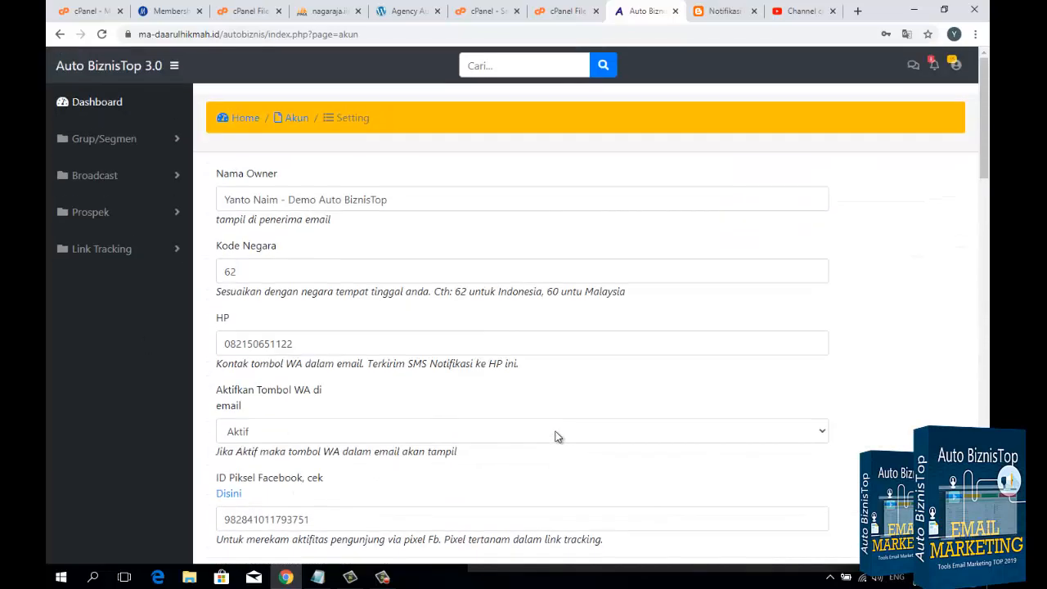
Step: Open the Test Ngirim Email/WA/SMS page and fill in the recipient's email address and WhatsApp number
click(954, 67)
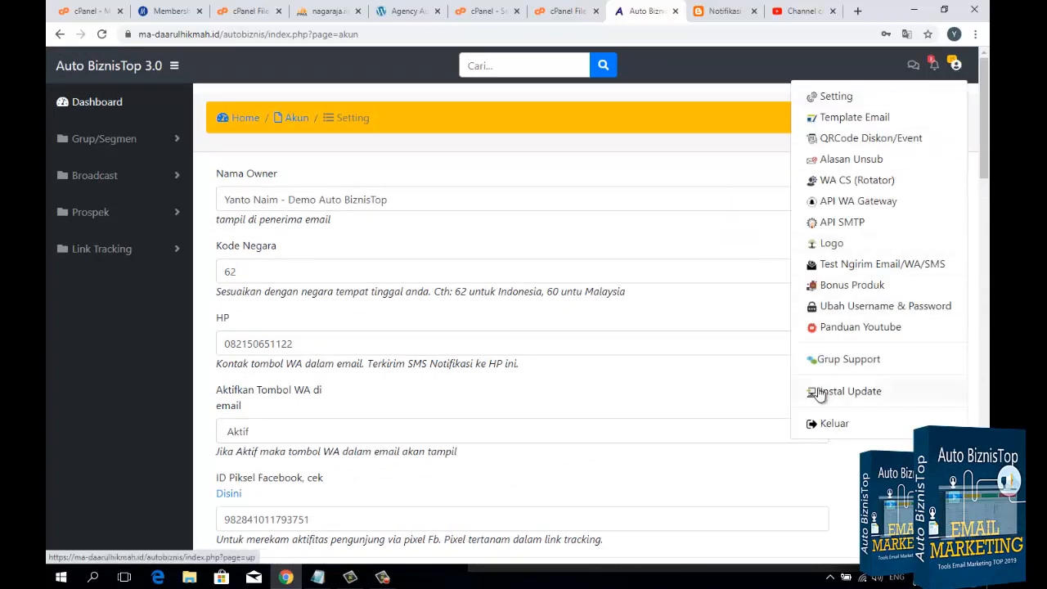
click(847, 268)
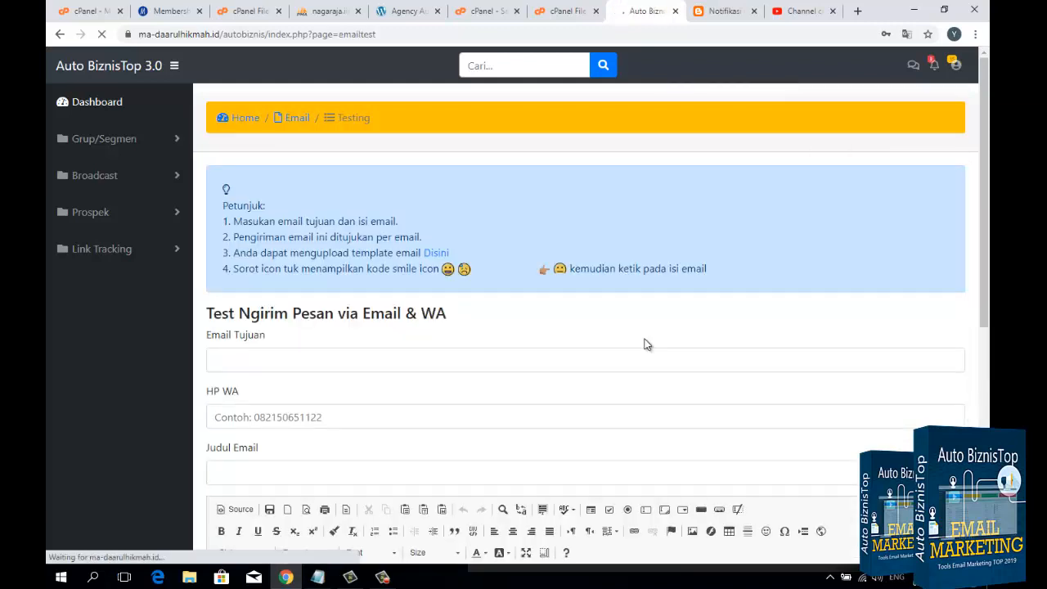
scroll(433, 284, down, 2)
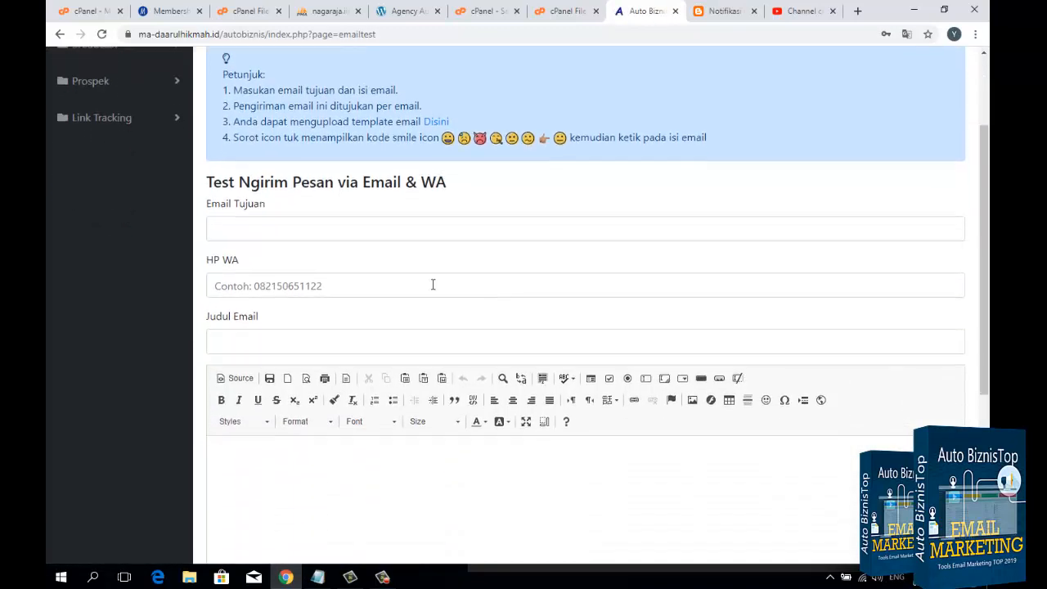
click(278, 228)
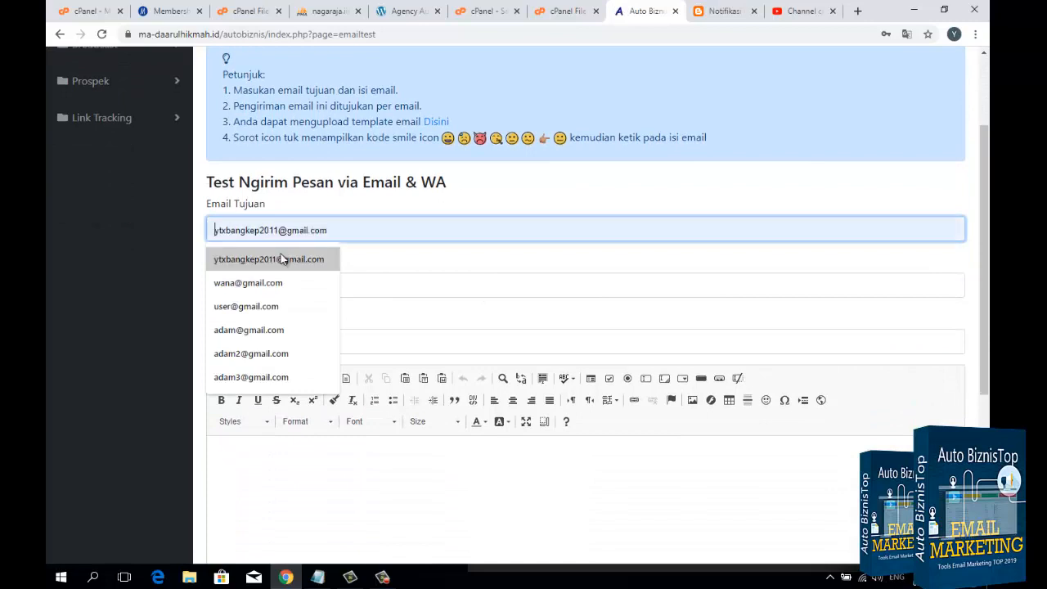
click(283, 258)
click(280, 285)
click(282, 315)
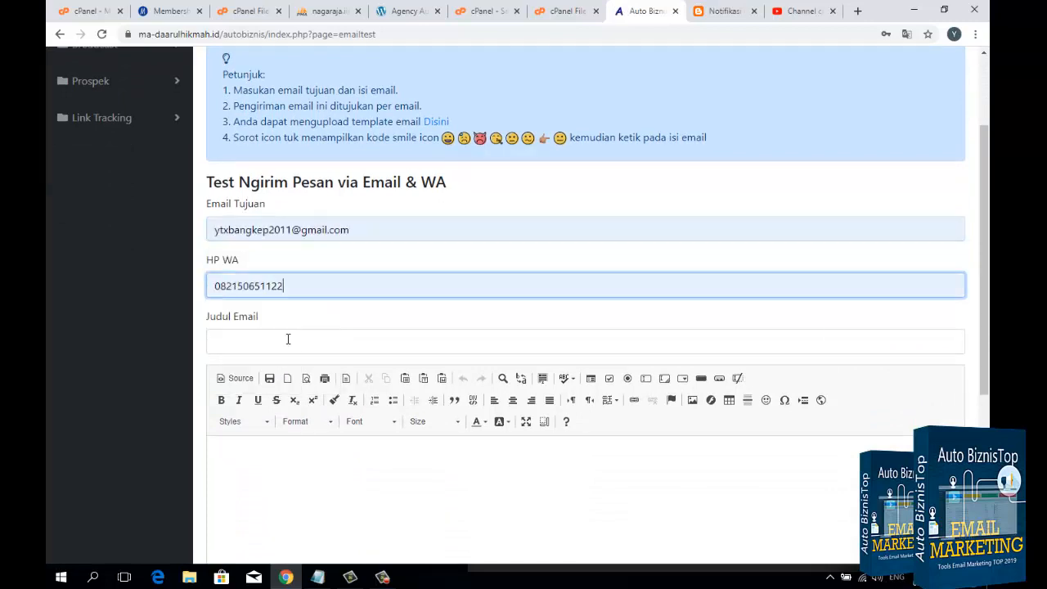
Step: Enter "Test Ngirim" as both the email title and the message body
click(287, 342)
scroll(292, 311, down, 1)
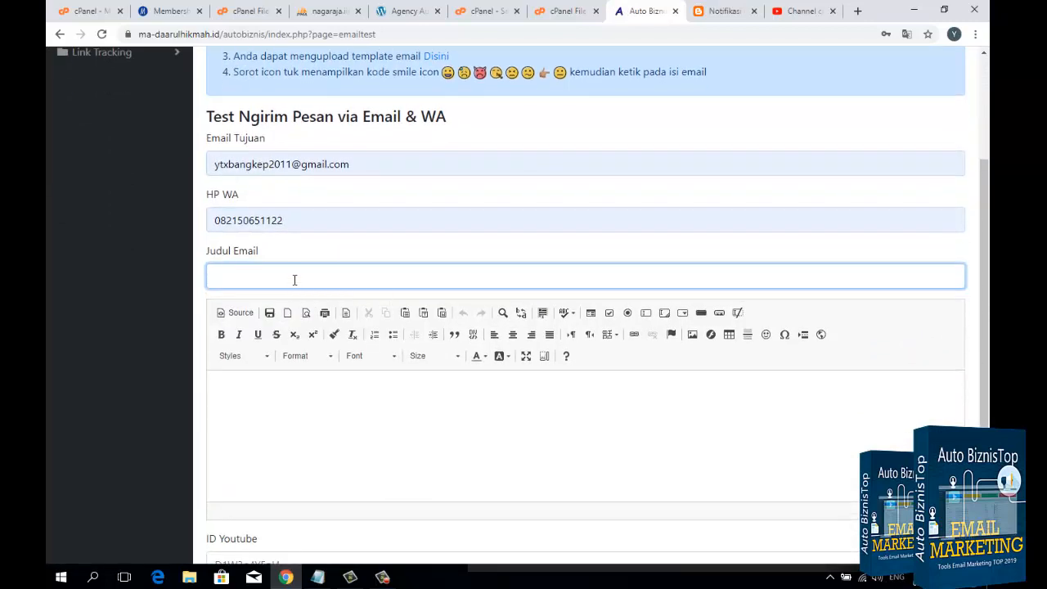
text(Test Ngirim)
scroll(294, 280, down, 3)
click(324, 287)
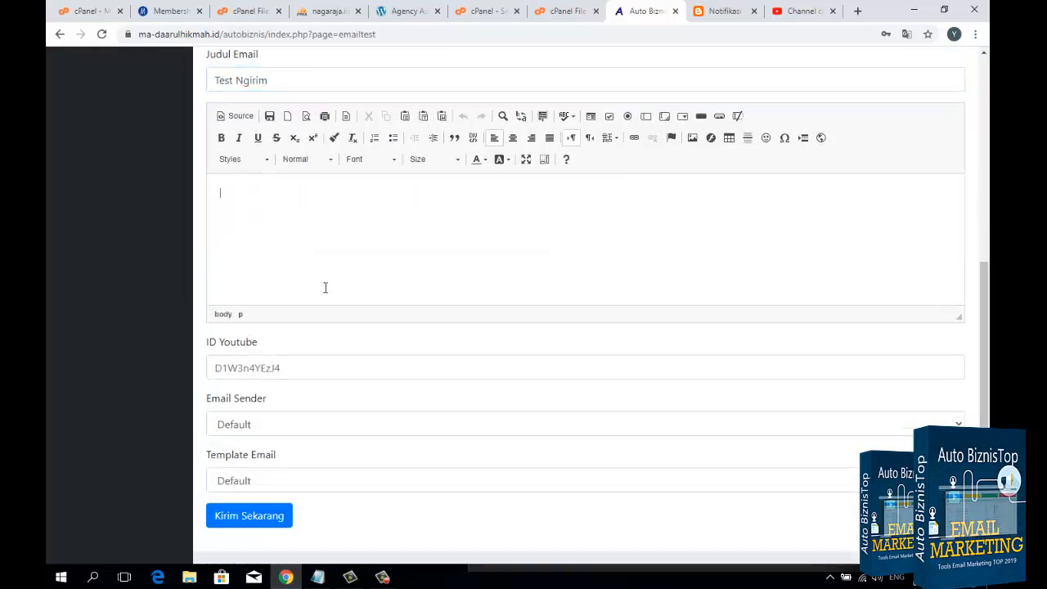
text(Test Ngirim)
scroll(325, 288, down, 1)
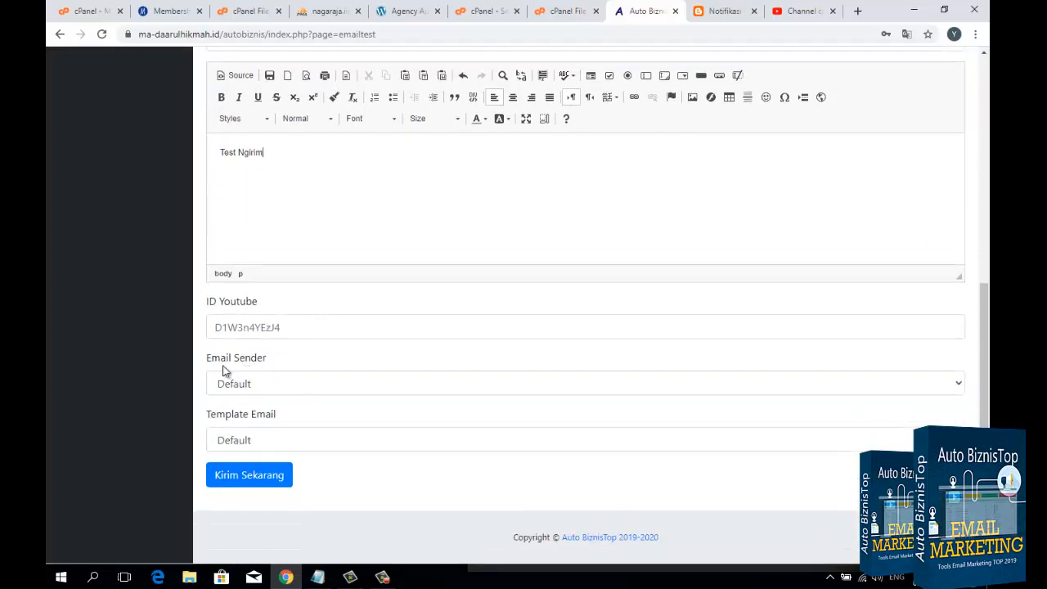
Step: Choose Default as the email sender and send the test message
click(300, 385)
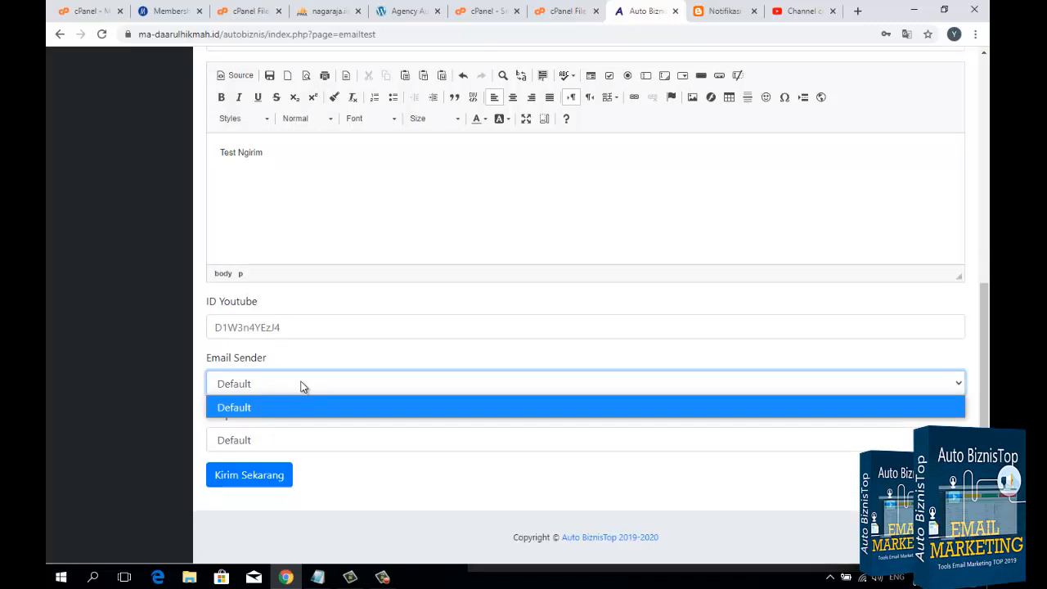
click(275, 407)
click(283, 383)
click(280, 380)
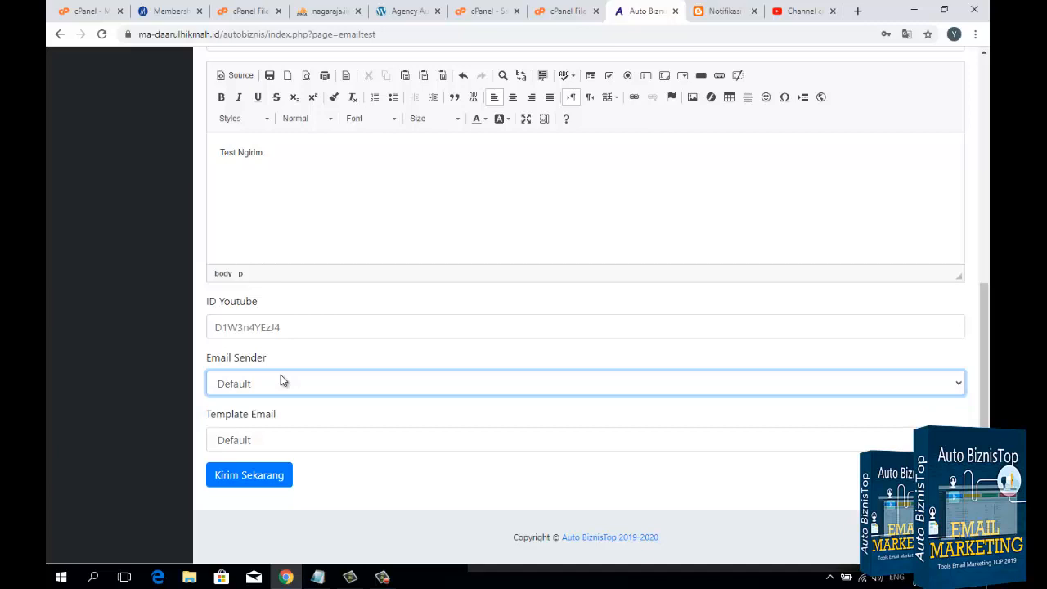
click(264, 478)
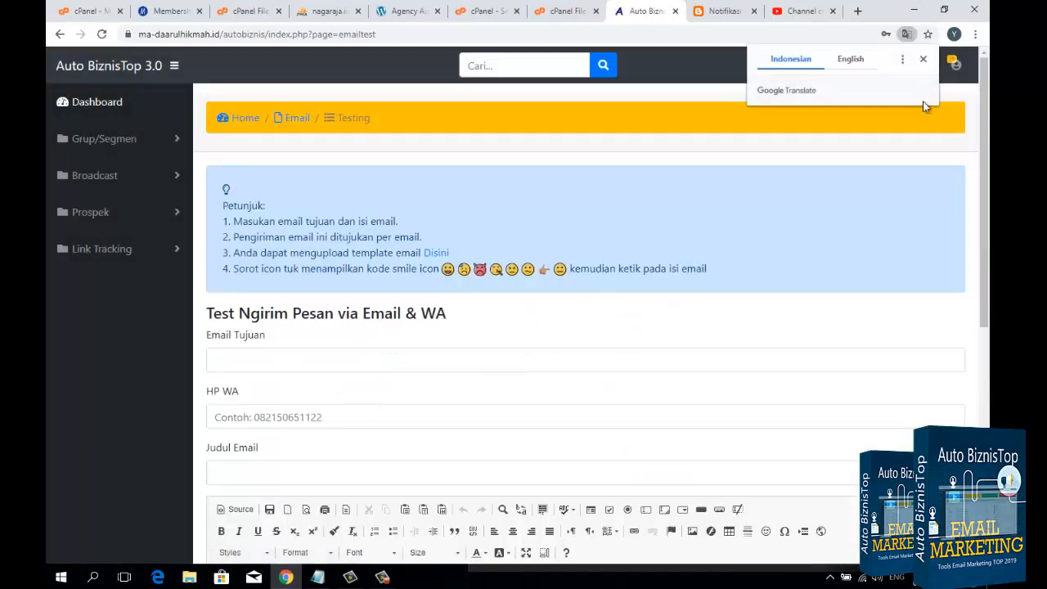
Step: Dismiss the translation prompt and load Gmail in place of the Telegram notification guide
click(923, 59)
click(735, 17)
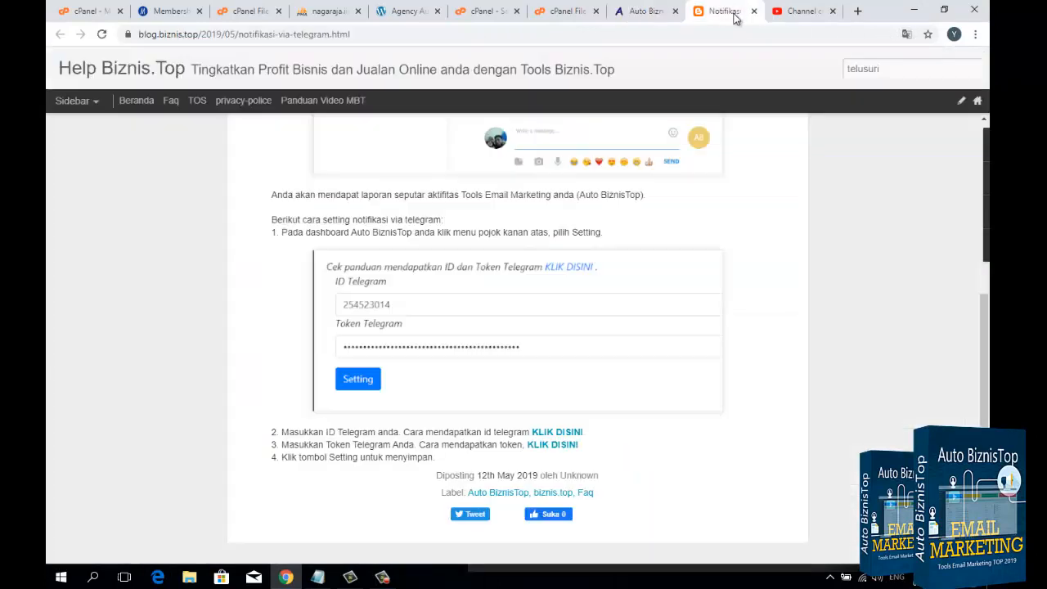
click(583, 36)
text(gmail.com)
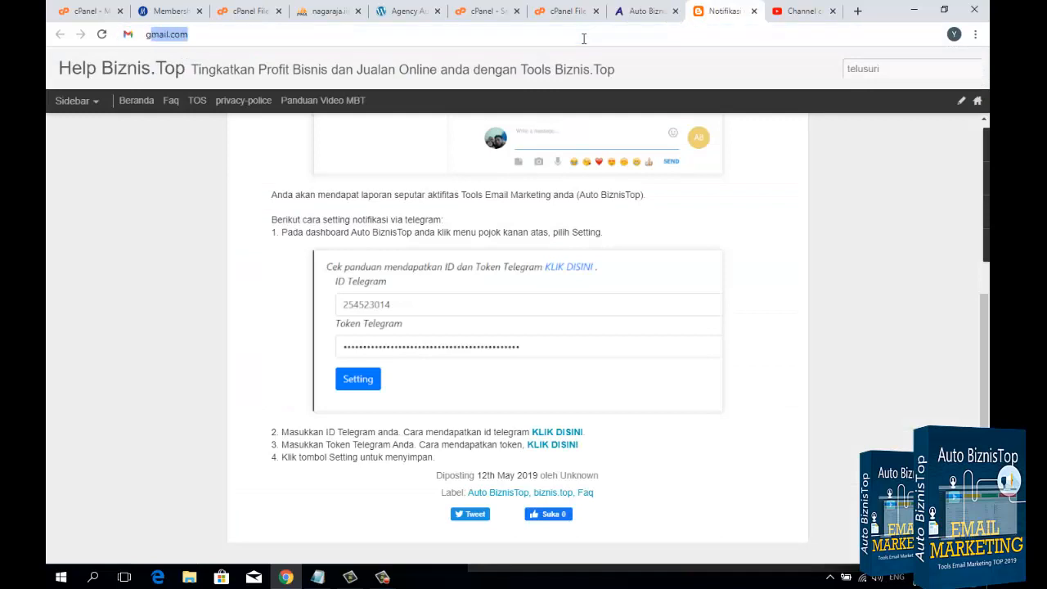
key(Return)
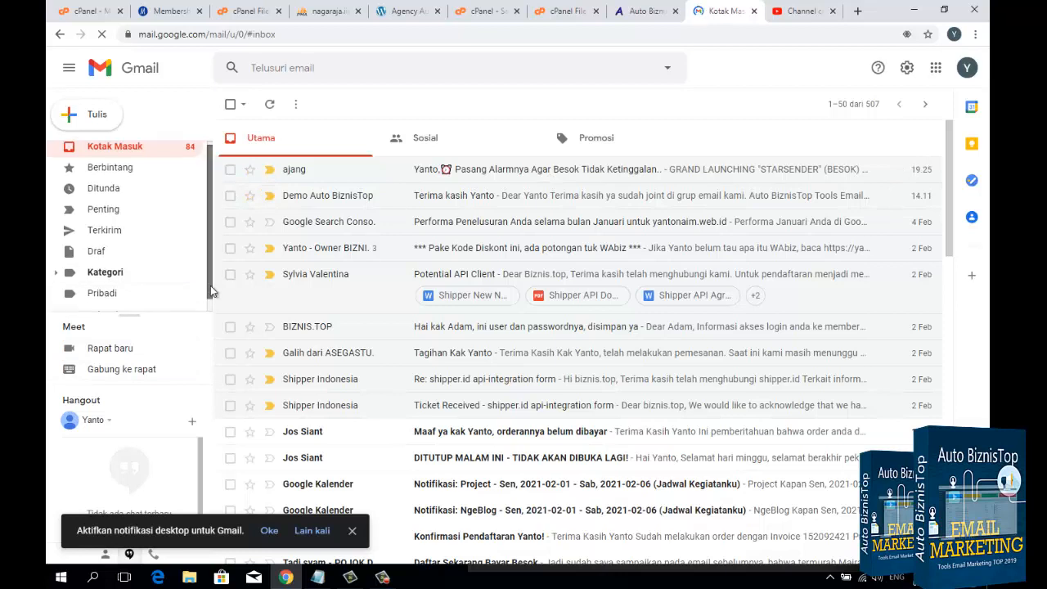
Step: Check the Spam folder for the test email, then return to the inbox and refresh it
scroll(204, 286, down, 1)
click(86, 309)
scroll(110, 271, down, 3)
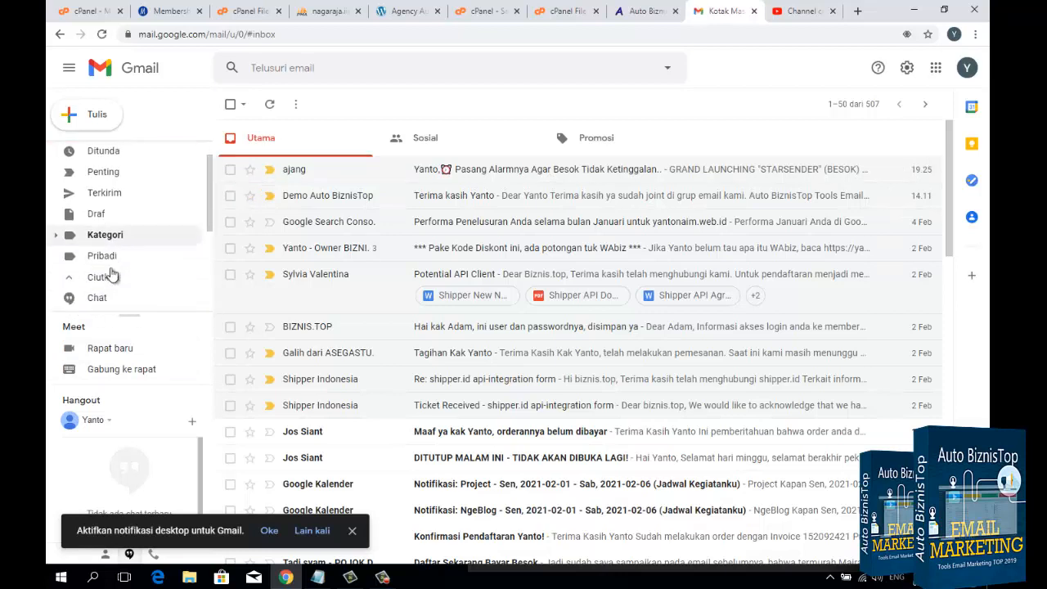
click(119, 202)
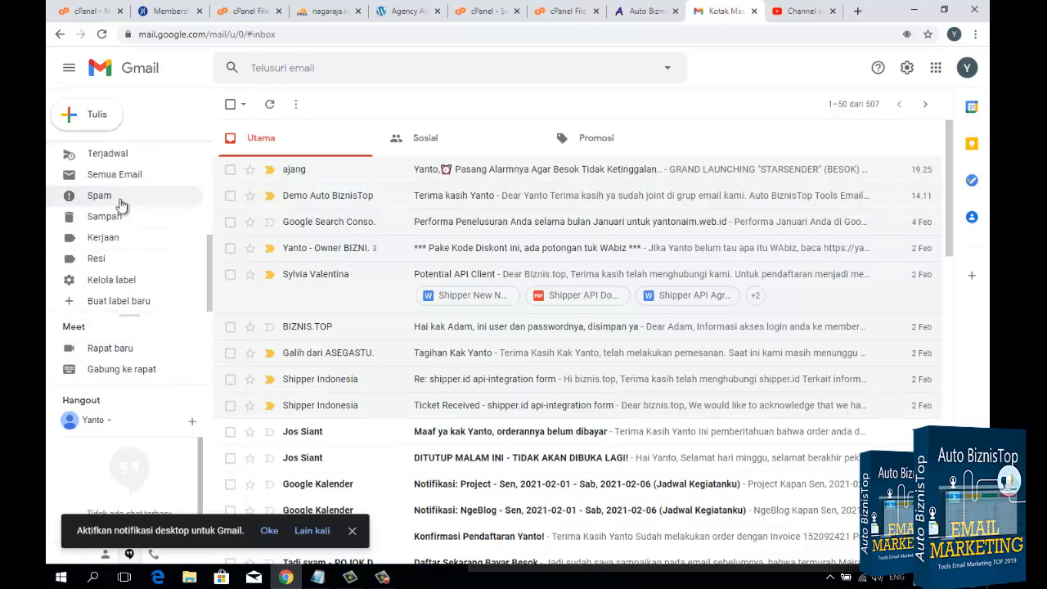
scroll(119, 201, up, 3)
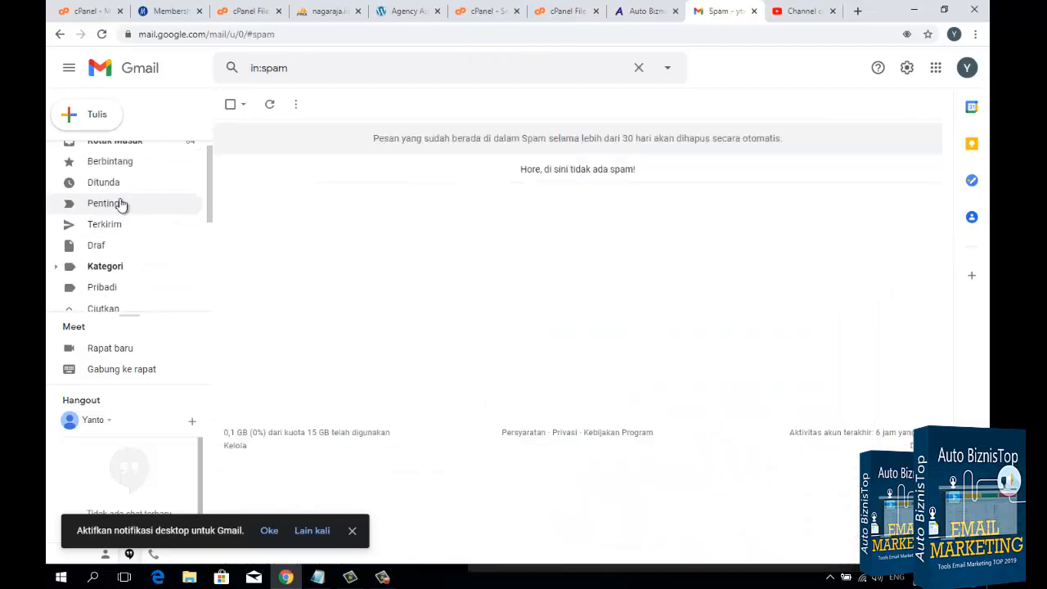
click(137, 158)
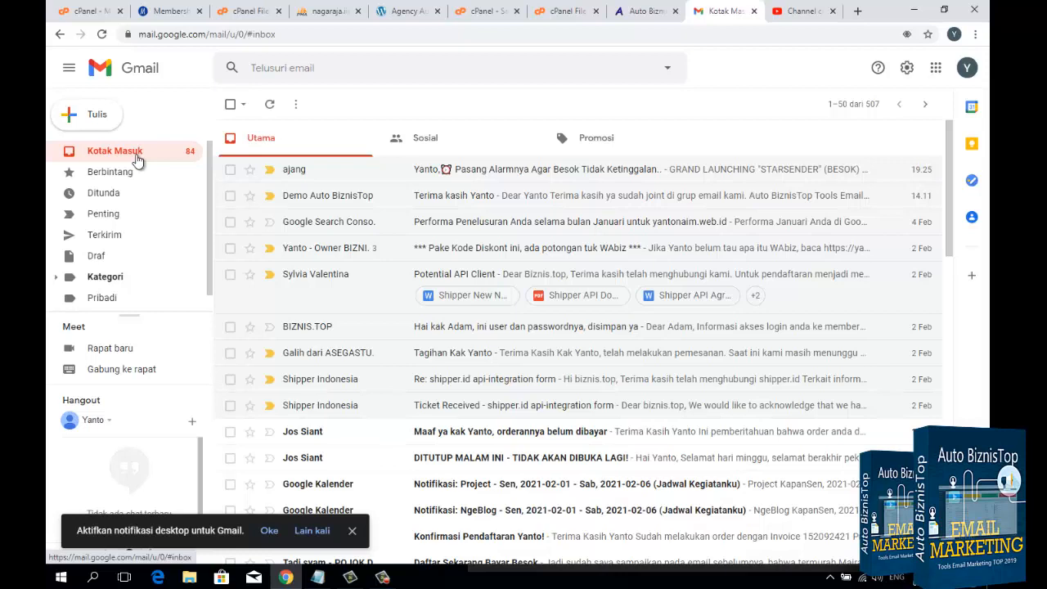
click(139, 155)
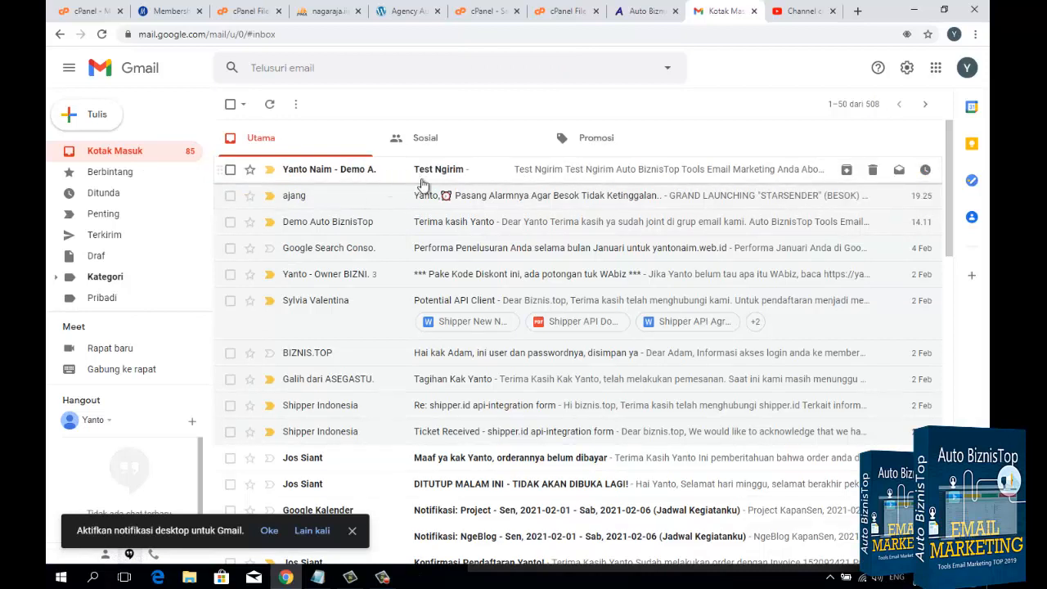
Step: Open the received "Test Ngirim" email and examine its body, WhatsApp button and footer sections
click(532, 183)
scroll(490, 282, down, 5)
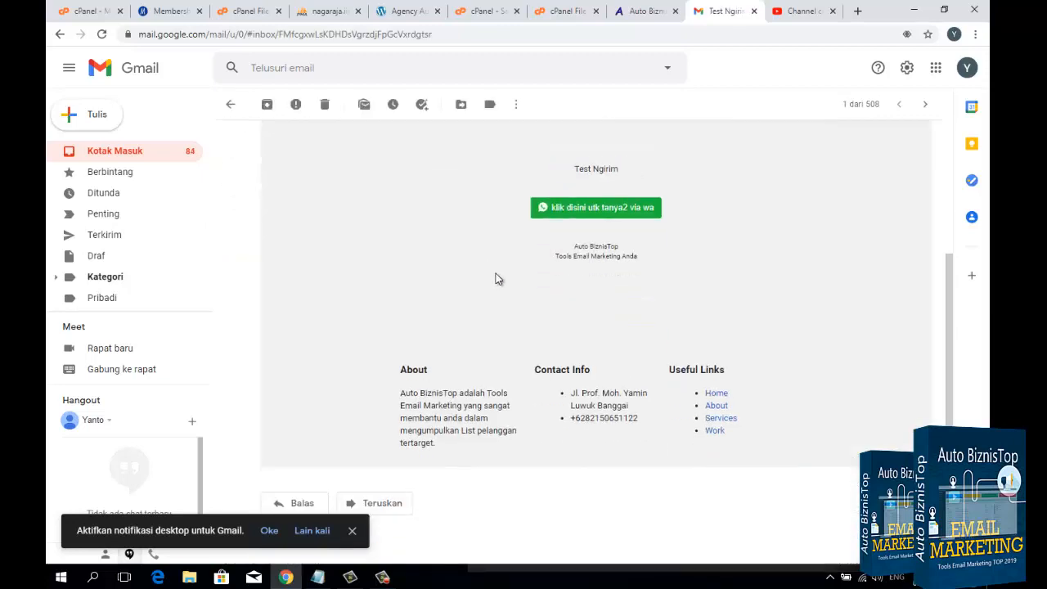
scroll(495, 275, up, 3)
scroll(499, 271, down, 2)
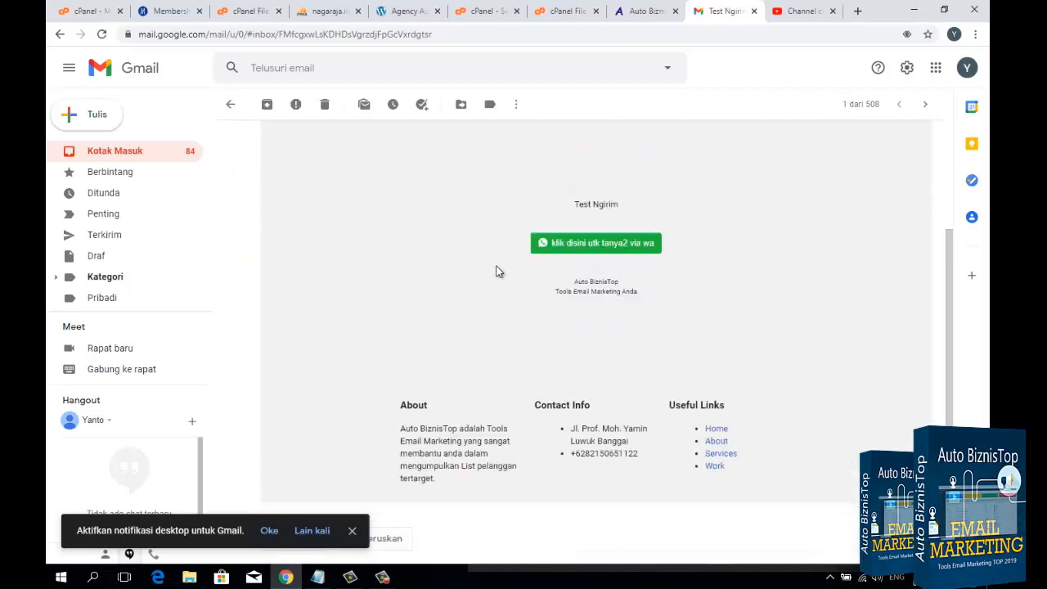
scroll(498, 270, down, 1)
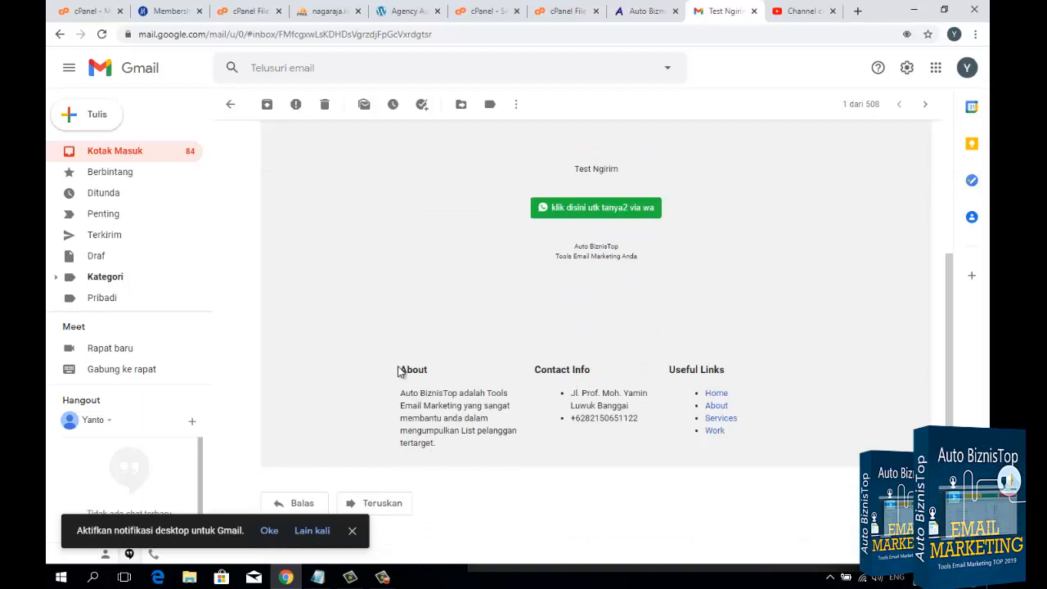
drag(401, 366, 725, 409)
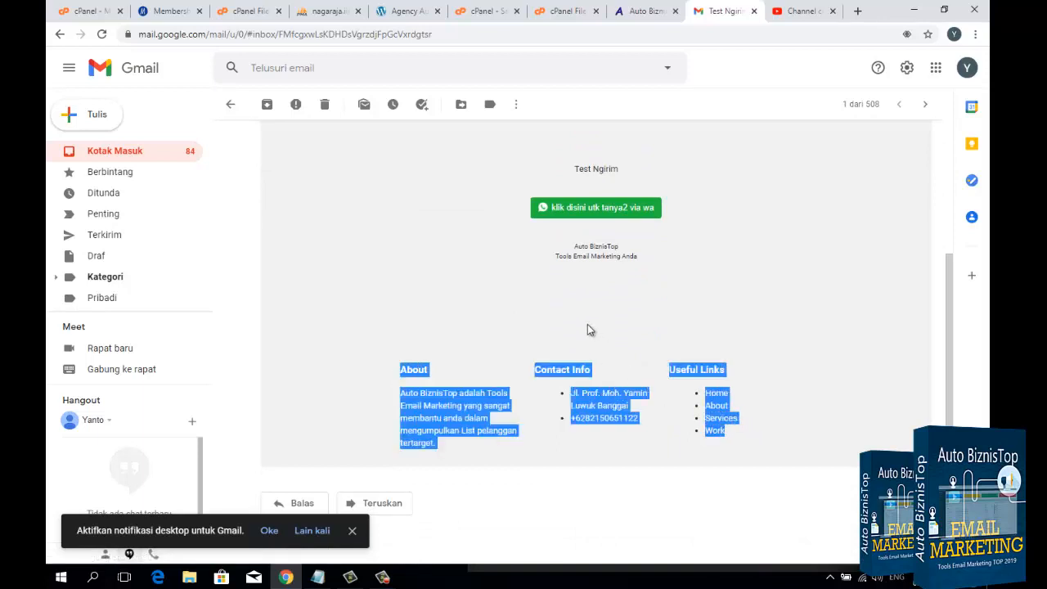
scroll(586, 327, up, 2)
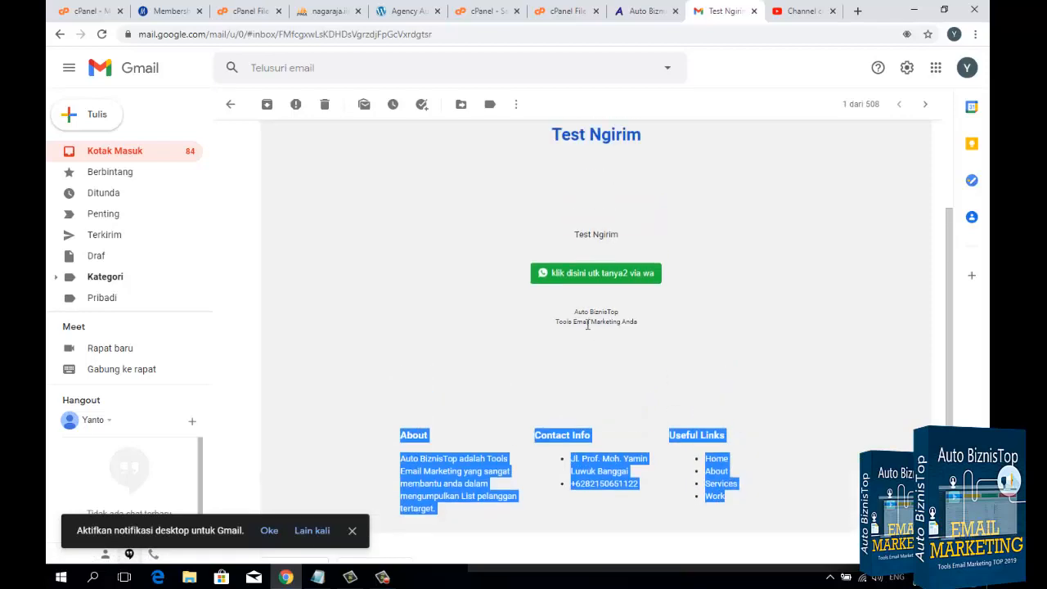
Step: Return to the Auto BiznisTop test-sending page and check the Email Sender and Template Email options
click(646, 10)
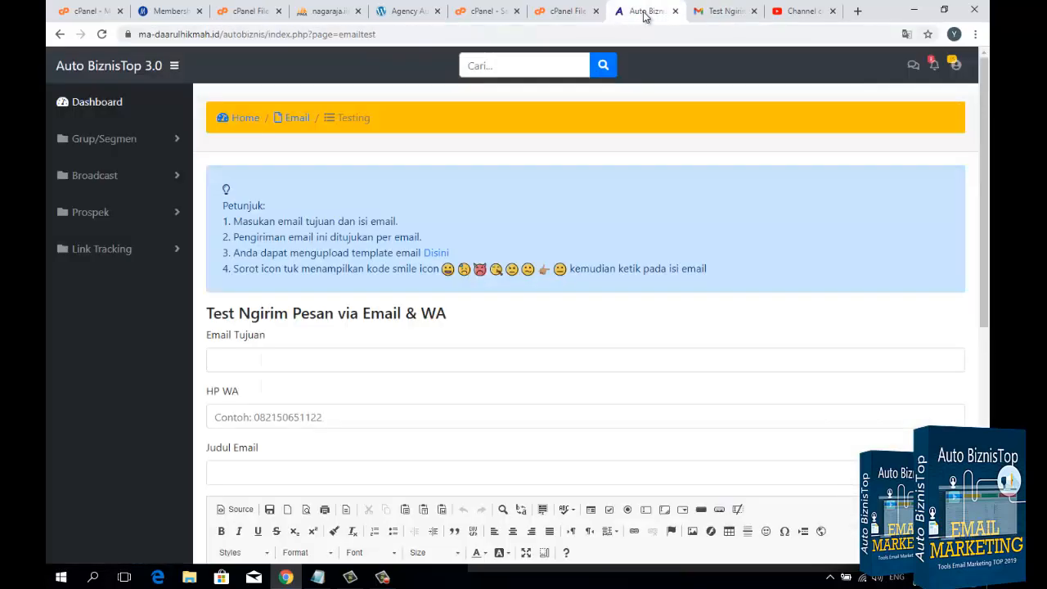
scroll(304, 409, down, 3)
scroll(304, 409, down, 2)
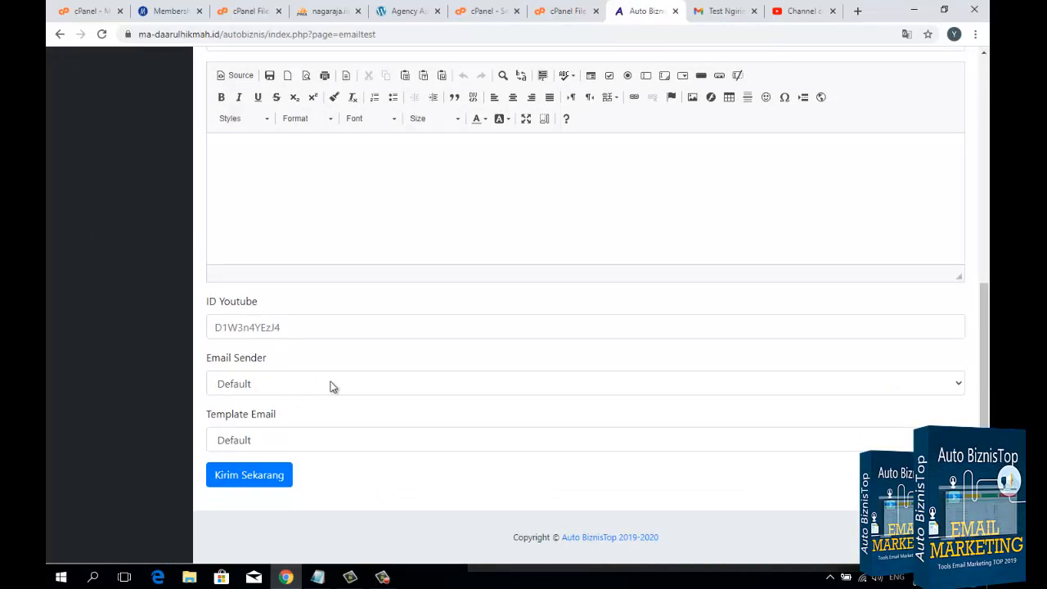
Step: Go back to the "Test Ngirim" email in Gmail and review its template layout and sender details
click(700, 13)
click(598, 397)
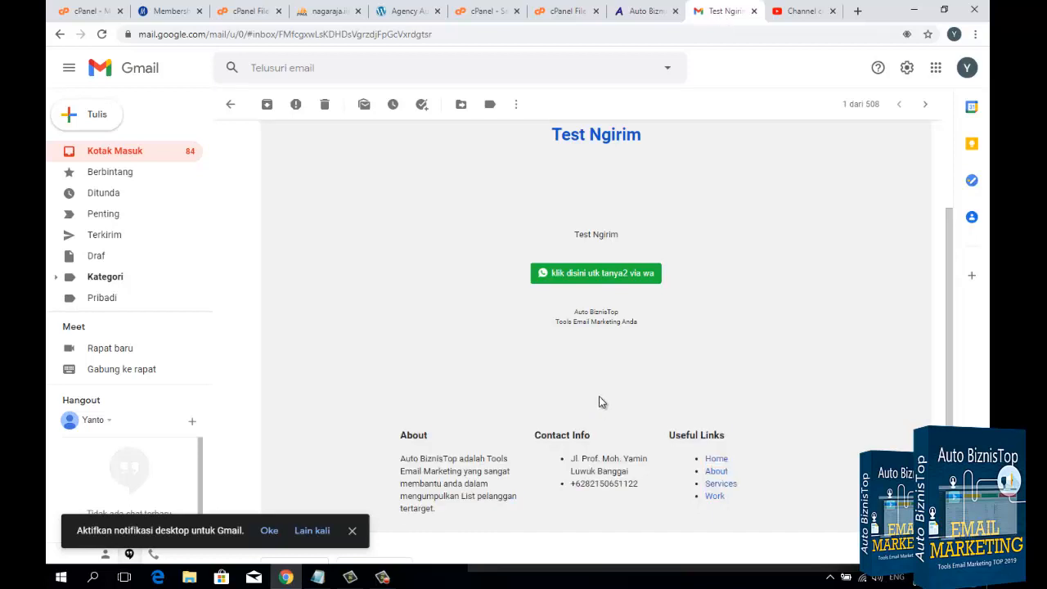
scroll(598, 396, up, 3)
scroll(452, 314, down, 2)
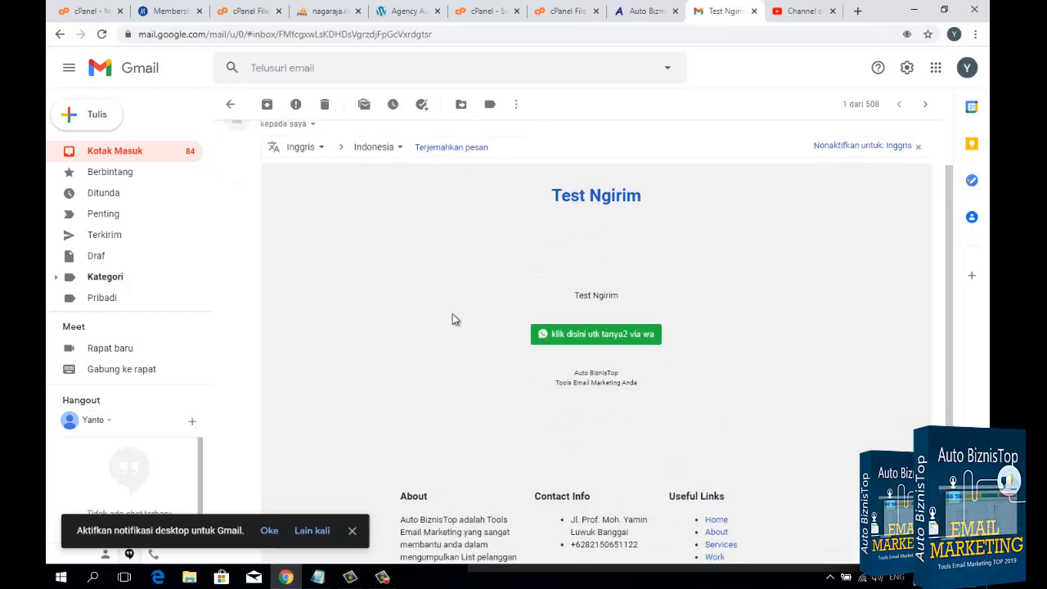
scroll(453, 319, down, 2)
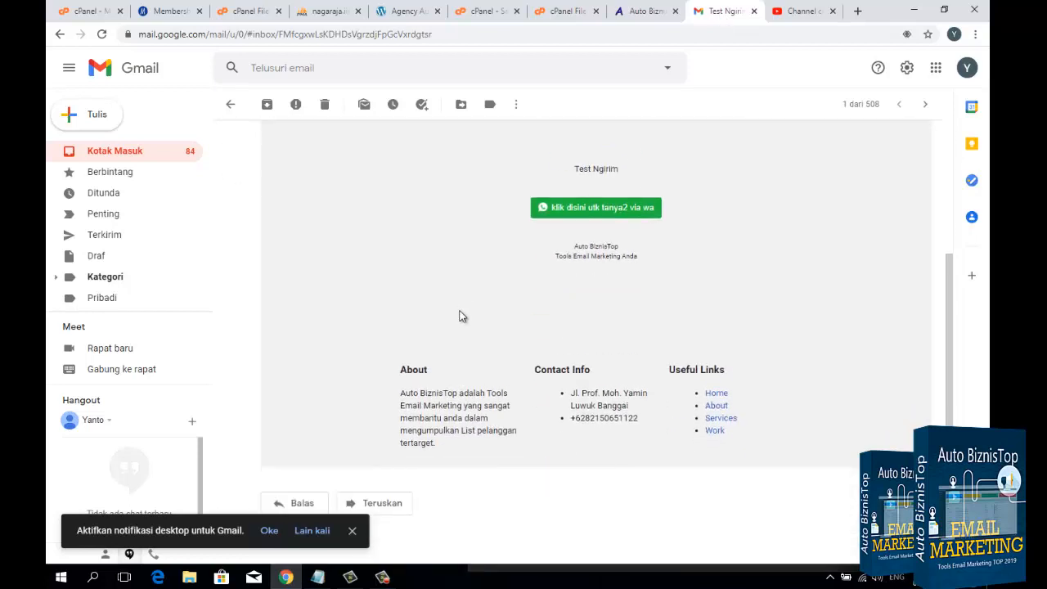
scroll(474, 303, up, 3)
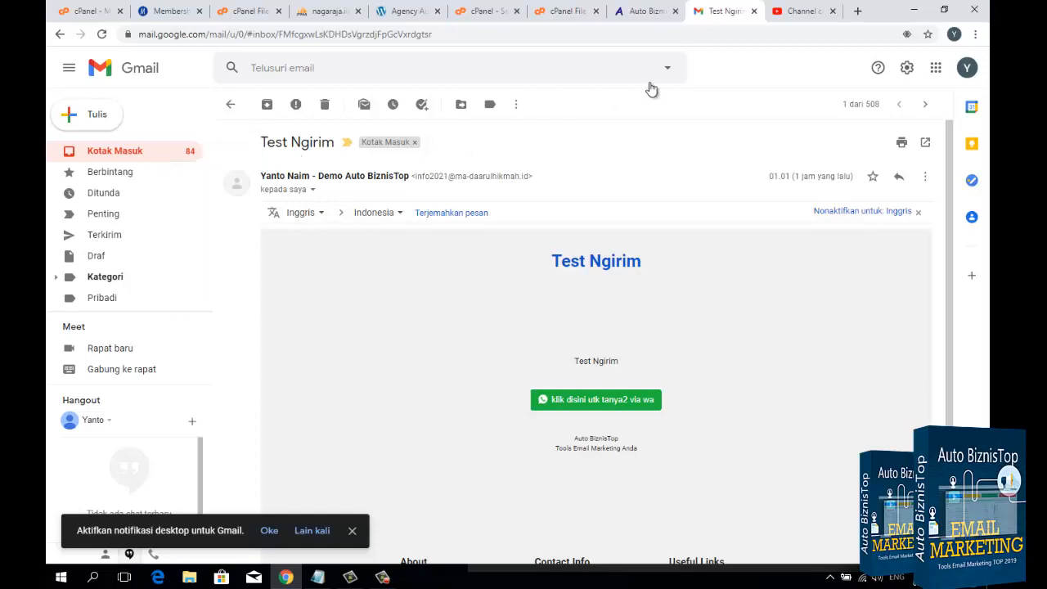
Step: Open the Auto BiznisTop account settings page and review the PIN, Telegram, SMS, reply email and SMTP settings
click(637, 12)
scroll(804, 155, up, 5)
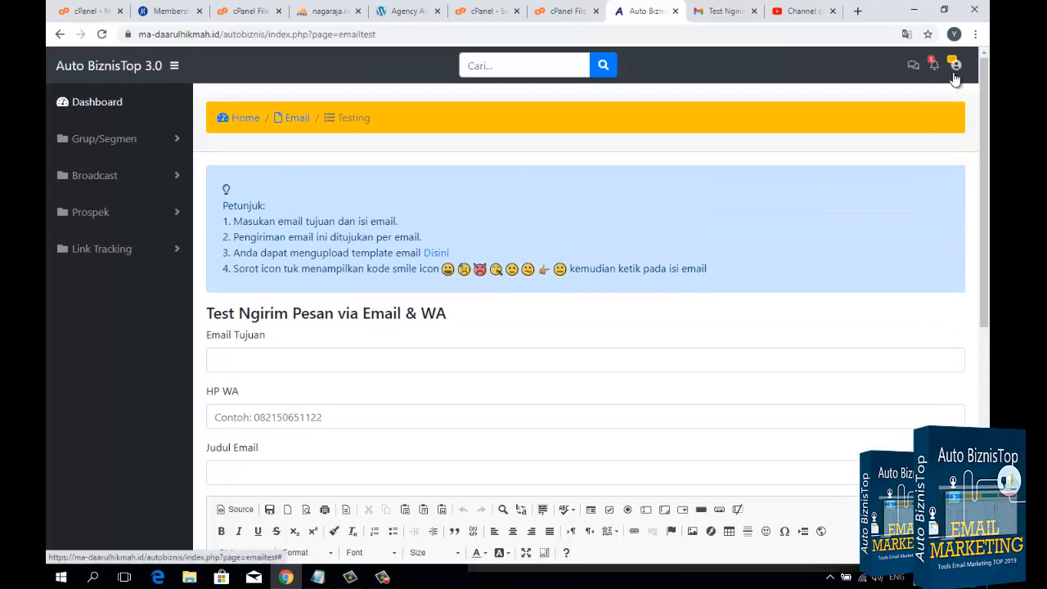
click(955, 65)
click(855, 103)
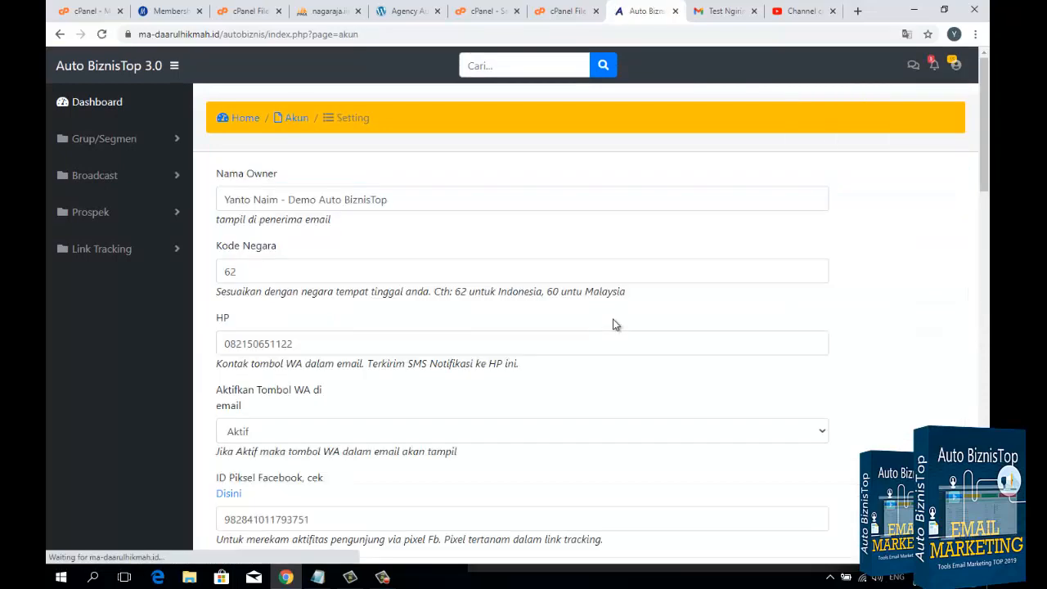
scroll(351, 369, down, 7)
scroll(345, 416, down, 15)
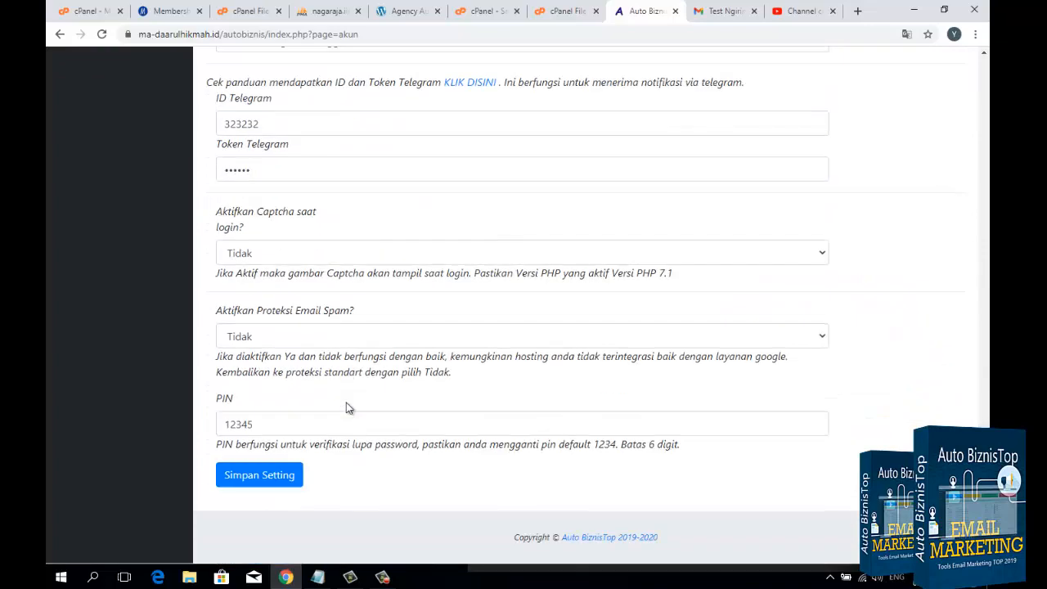
scroll(347, 408, up, 12)
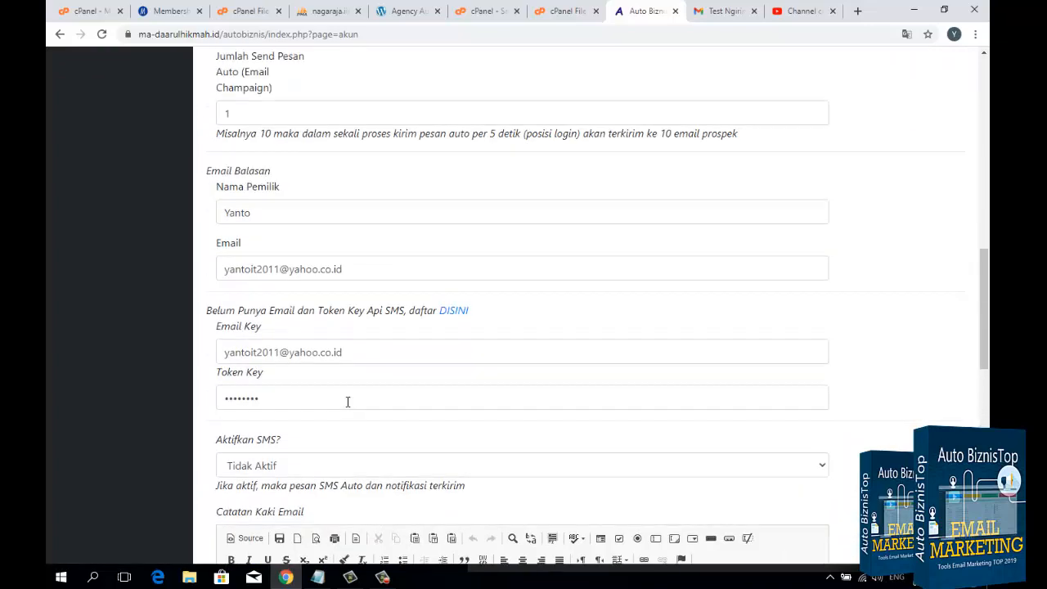
scroll(347, 402, up, 5)
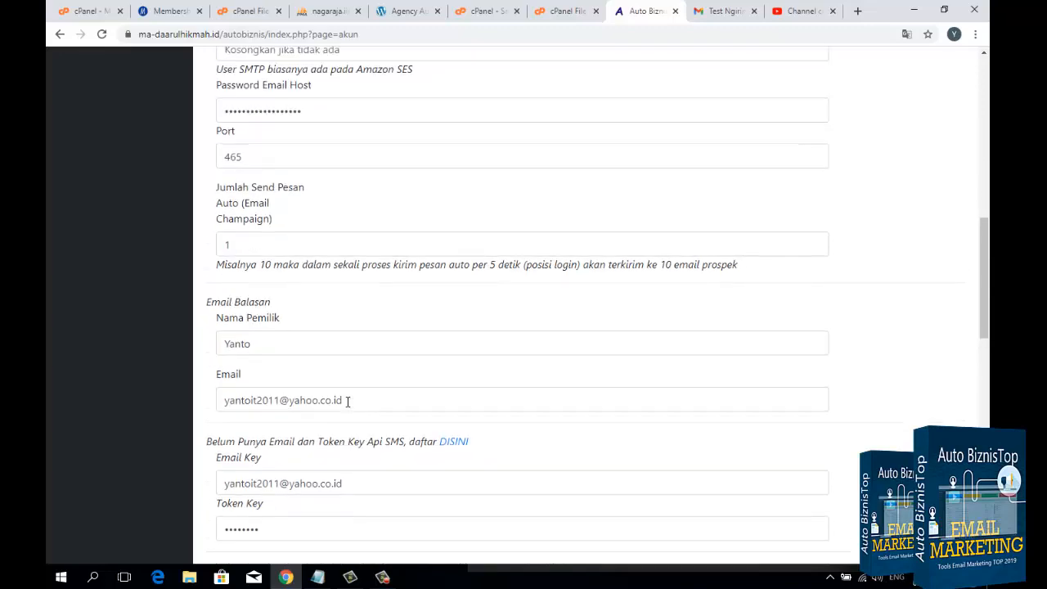
scroll(346, 407, up, 5)
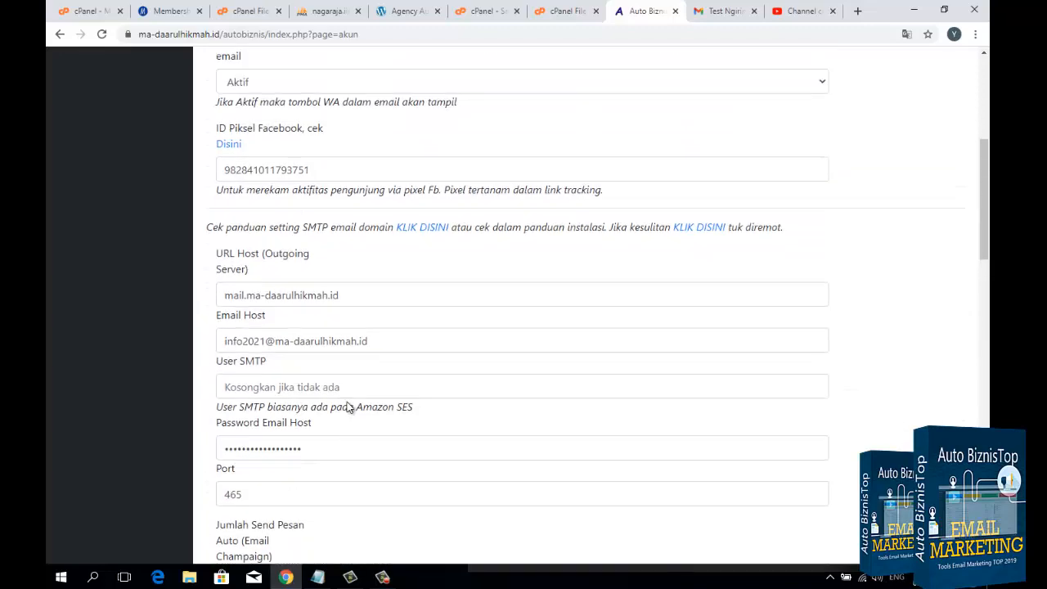